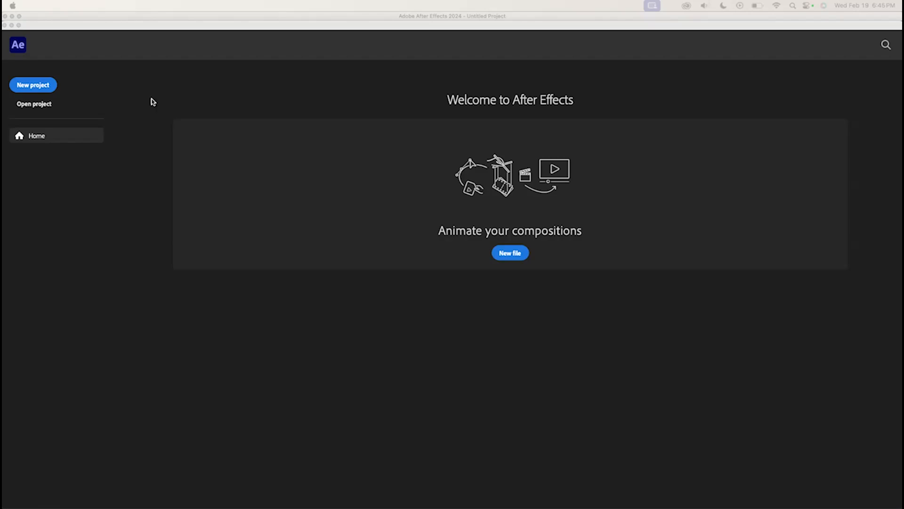
Start a new project and open the settings for a new composition
click(34, 87)
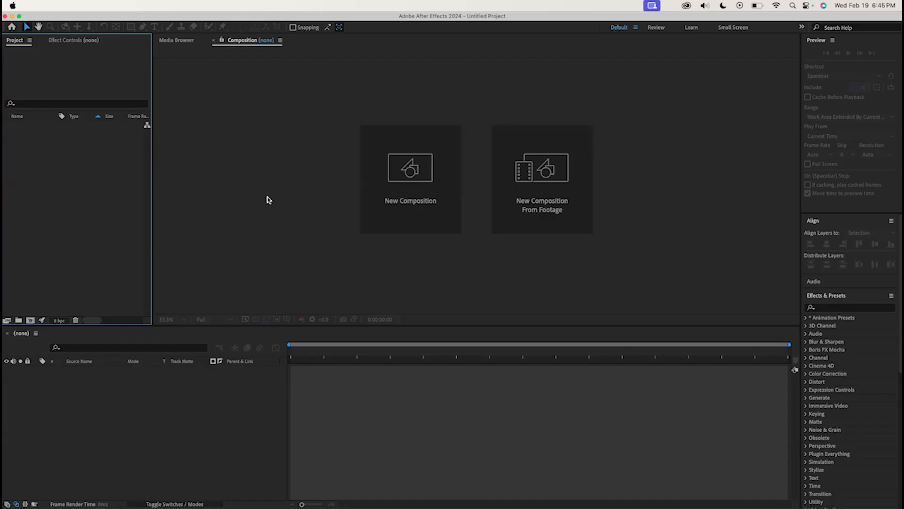
click(402, 192)
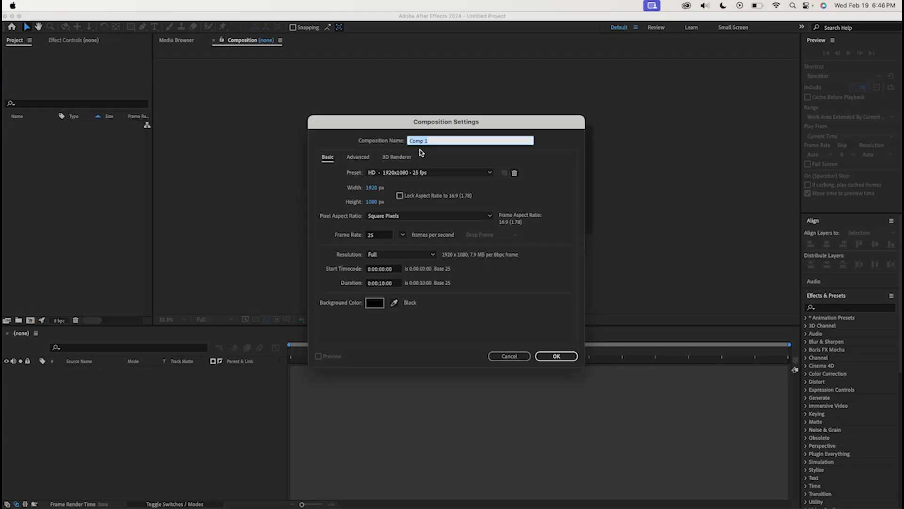
Create the composition with the HD 1920x1080 25 fps preset and a 10-second duration
click(479, 173)
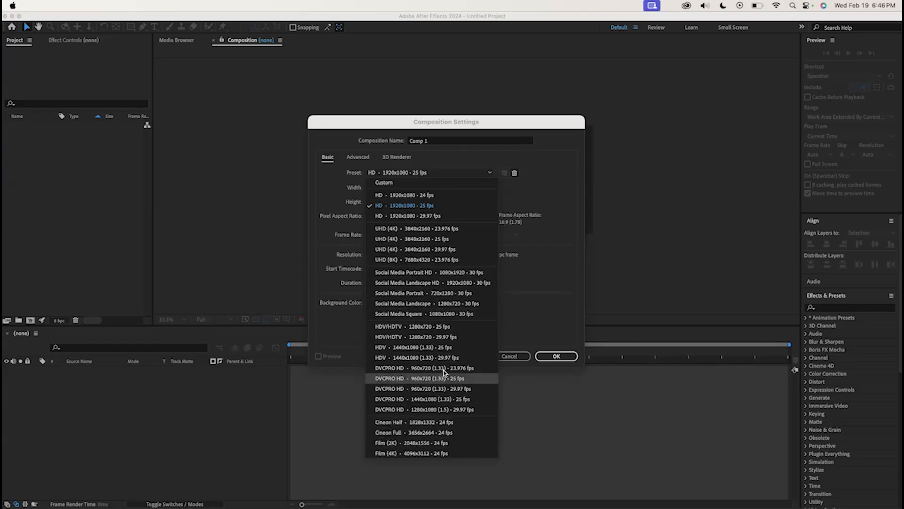
click(546, 297)
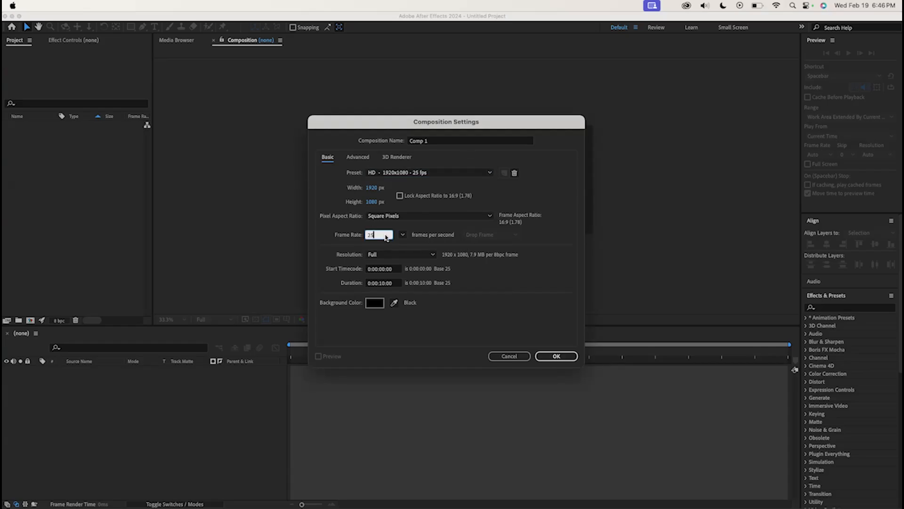
click(403, 234)
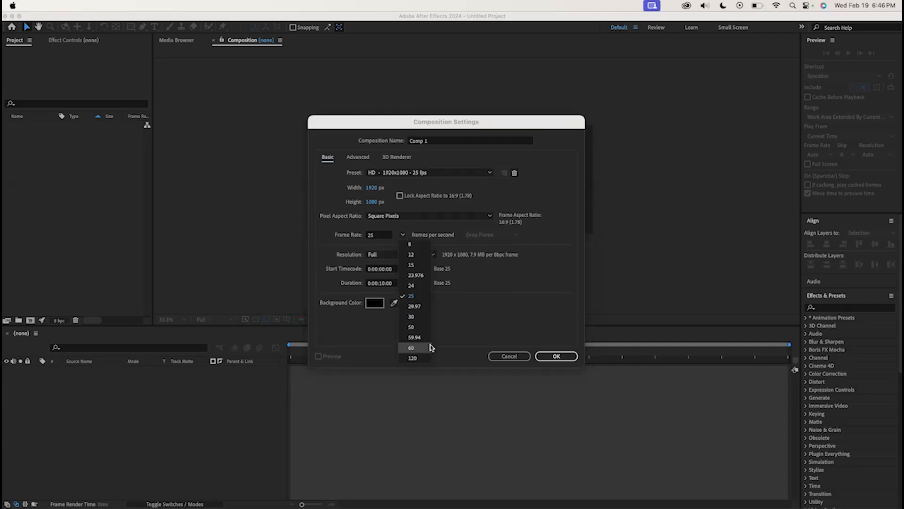
click(555, 189)
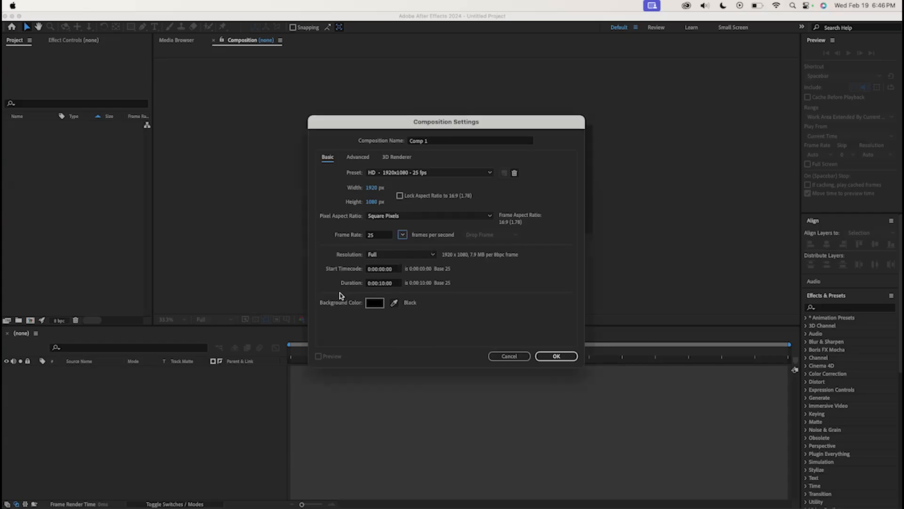
click(390, 269)
click(390, 284)
click(379, 270)
click(383, 284)
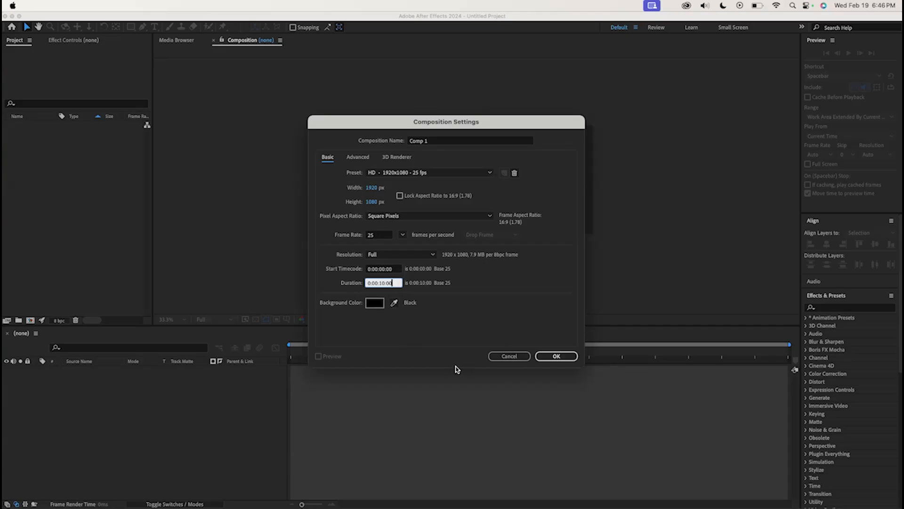
click(558, 362)
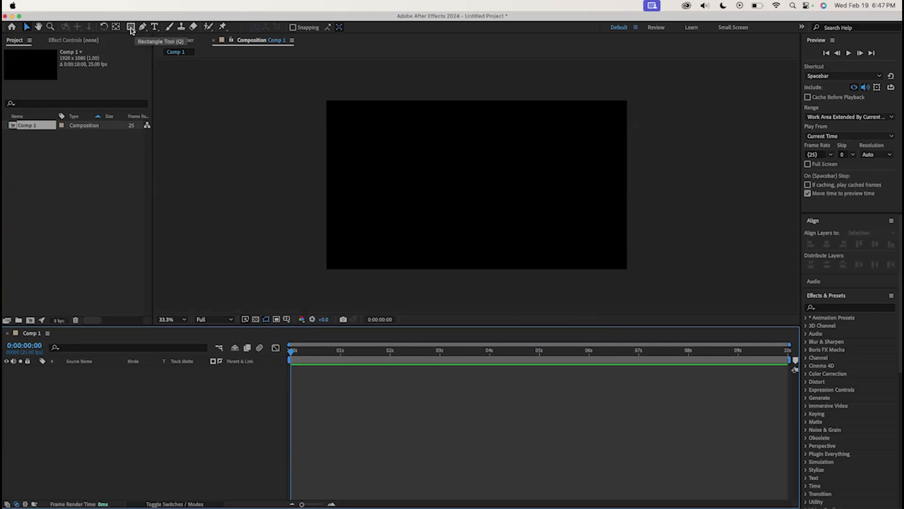
Add a text layer in the composition reading "LeBron James"
click(155, 27)
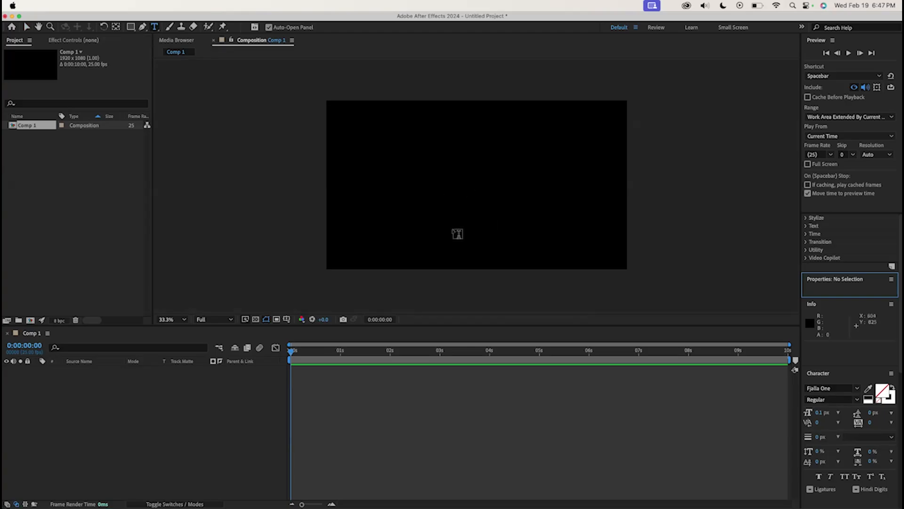
click(404, 164)
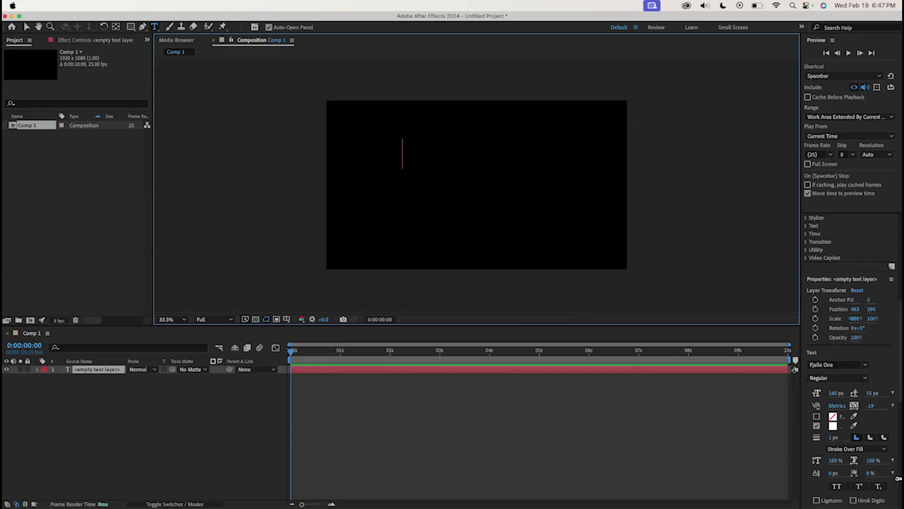
scroll(880, 415, down, 3)
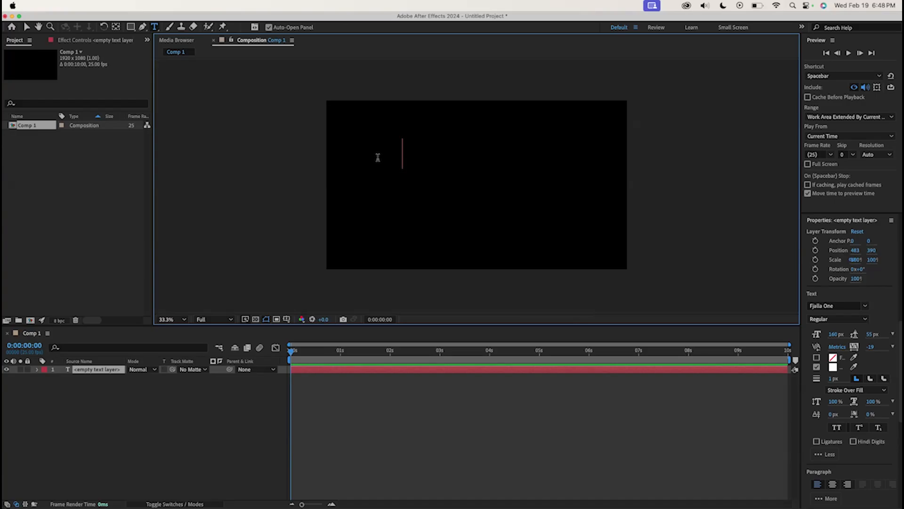
text(LeBron James)
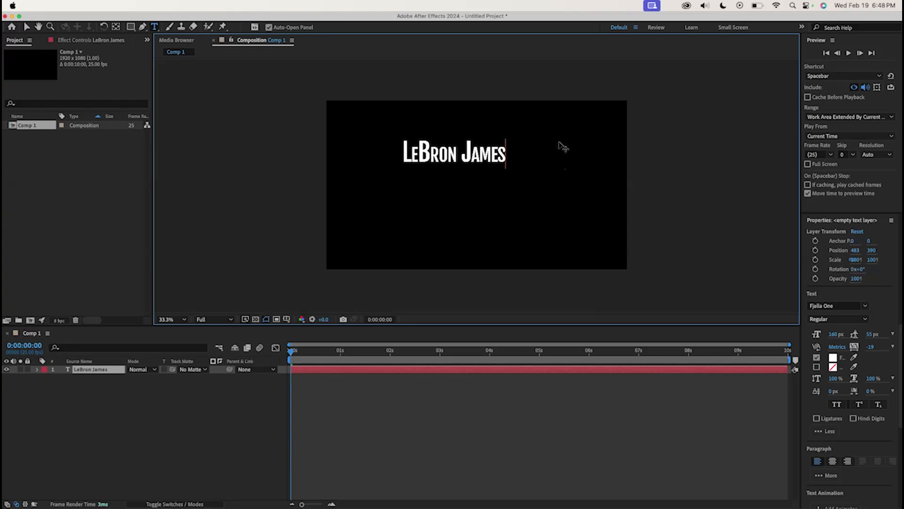
Move the LeBron James text to the composition's upper-left corner
click(90, 371)
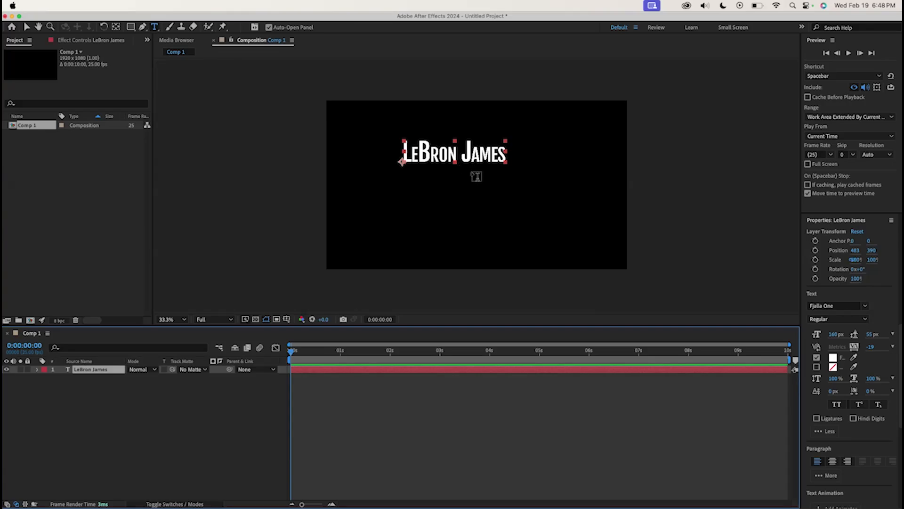
click(26, 28)
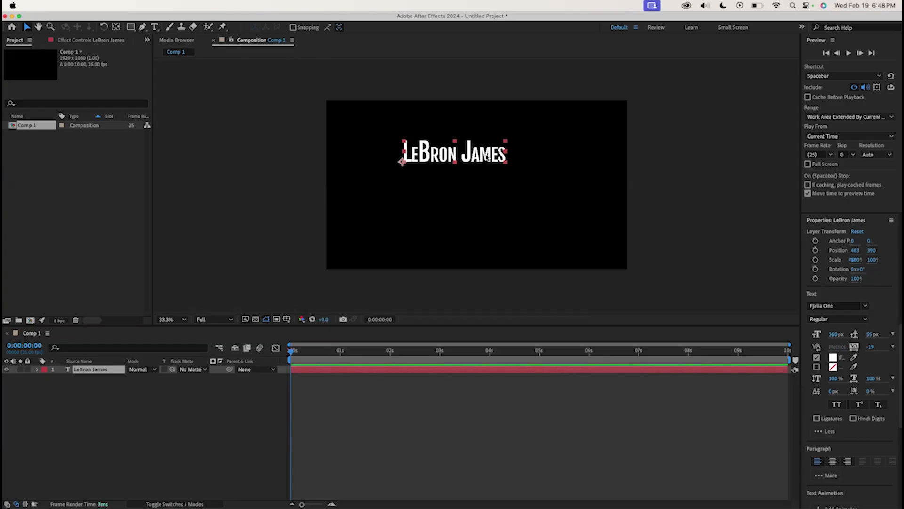
drag(471, 158, 415, 110)
click(557, 113)
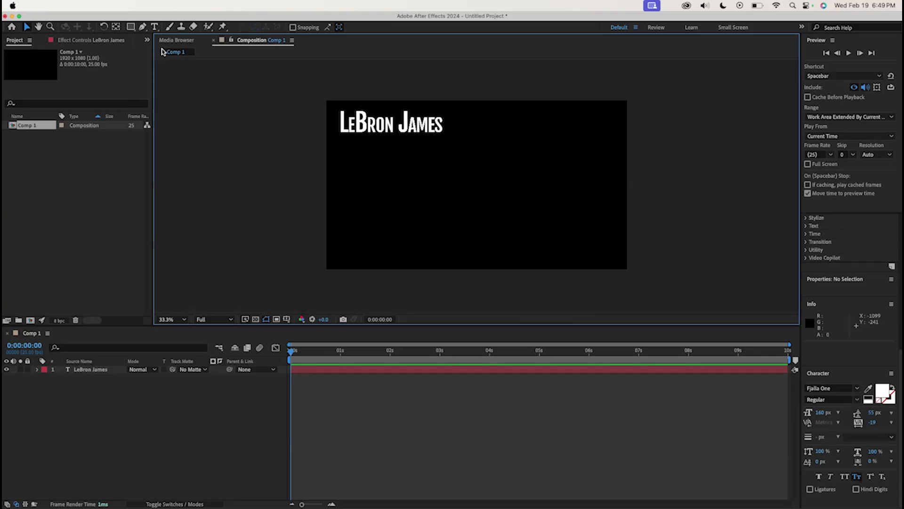
Draw a rectangle covering the whole composition and place its shape layer below the text layer
click(131, 27)
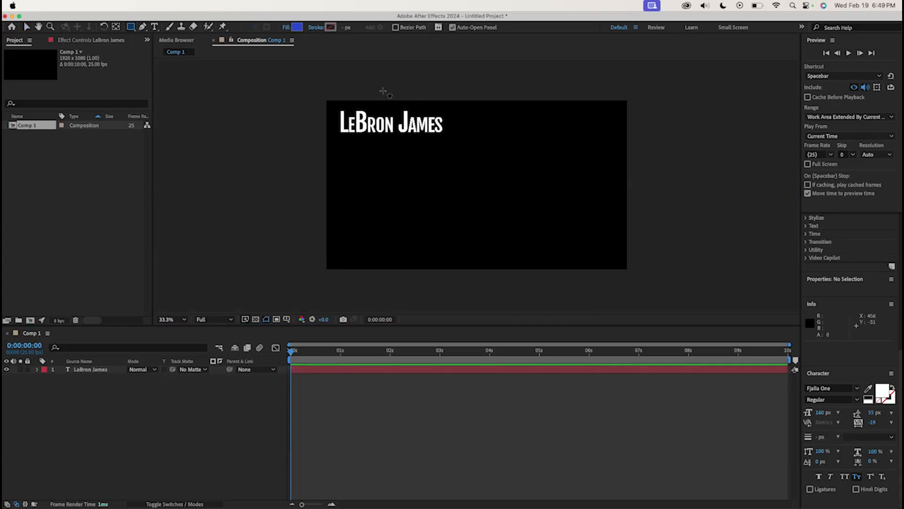
mouse_move(309, 87)
mouse_down()
mouse_move(367, 93)
mouse_move(610, 163)
mouse_move(663, 254)
mouse_move(665, 292)
mouse_up()
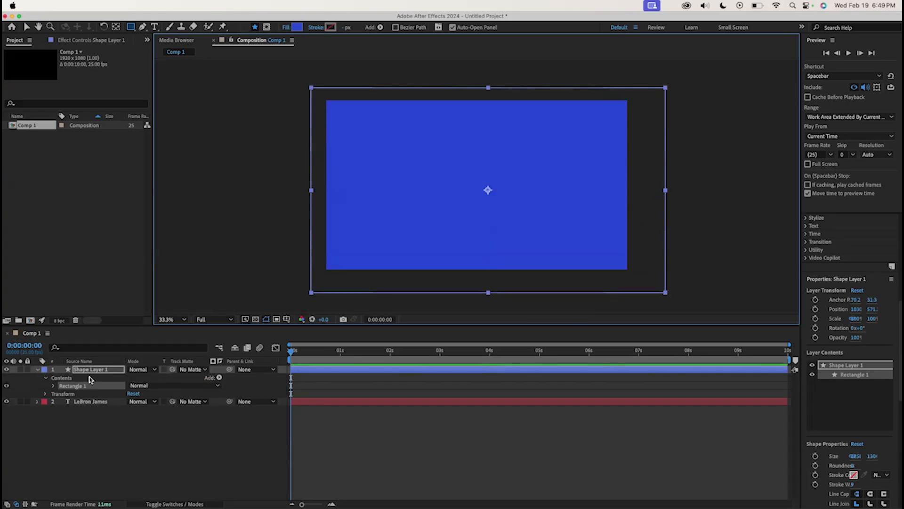
click(37, 370)
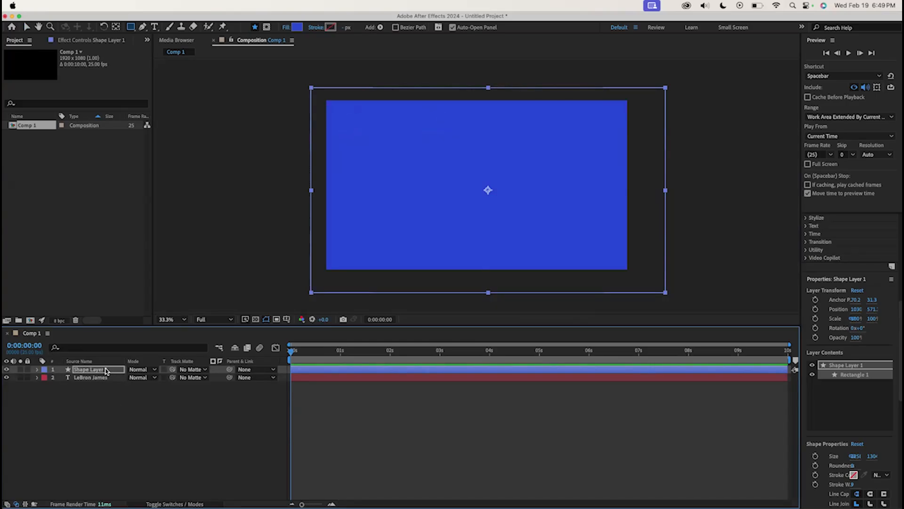
drag(106, 371, 105, 383)
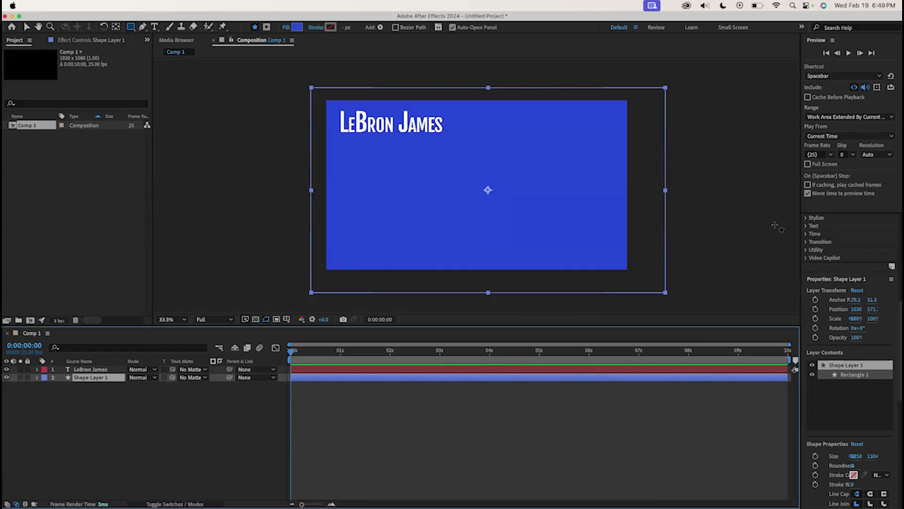
Change the rectangle's fill color to orange D0772B
click(297, 29)
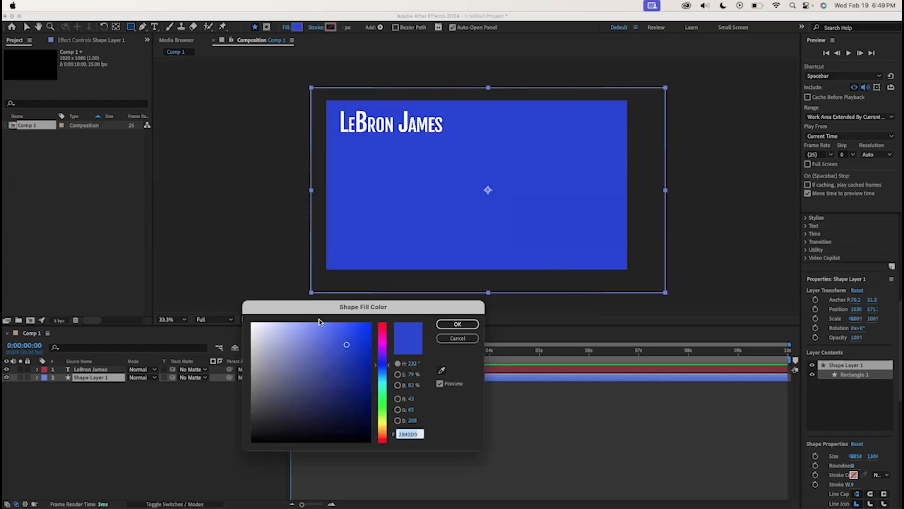
drag(389, 369, 390, 434)
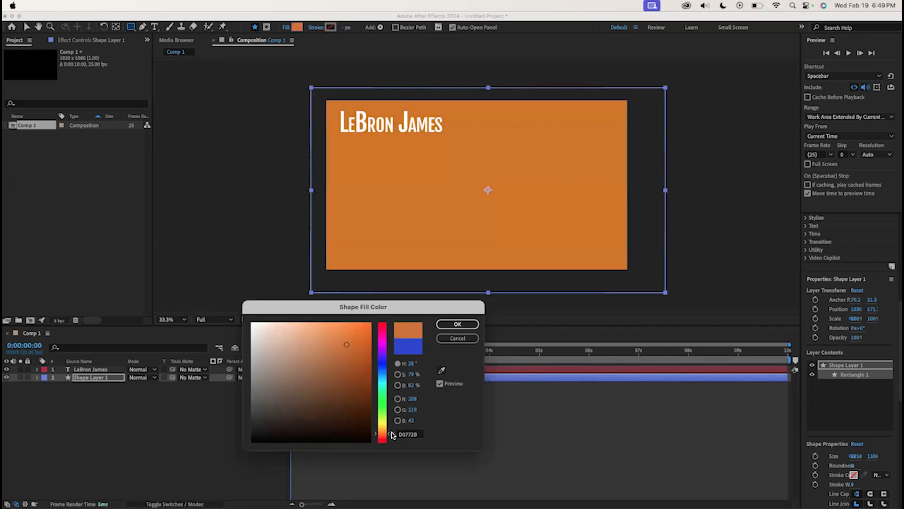
click(449, 324)
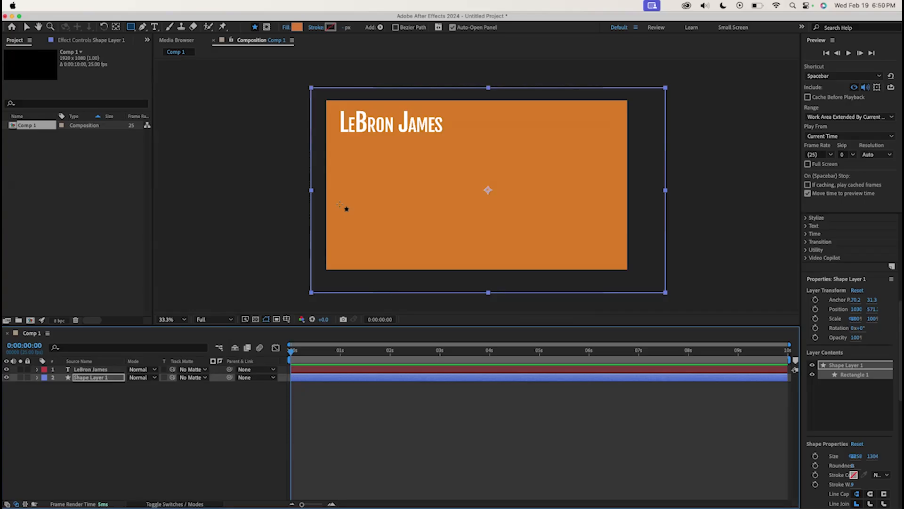
Set a Position keyframe on the text layer at the start of the timeline
click(101, 370)
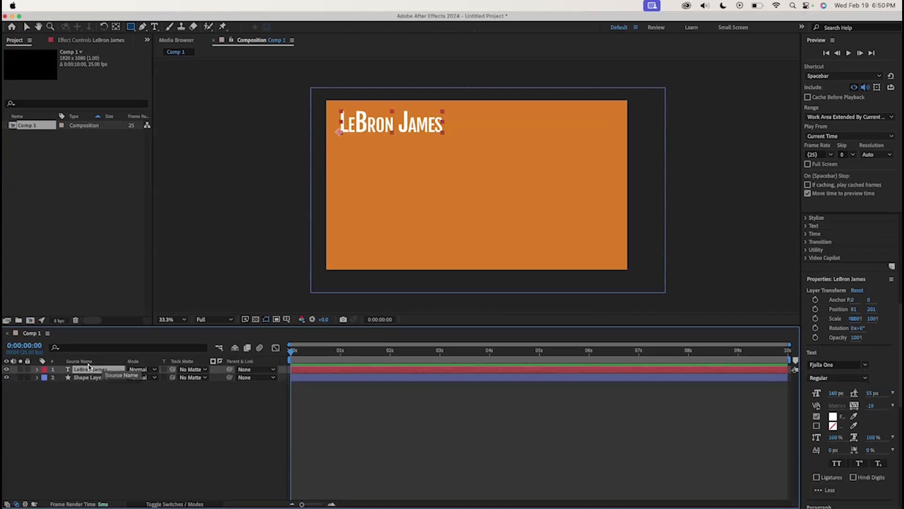
click(38, 370)
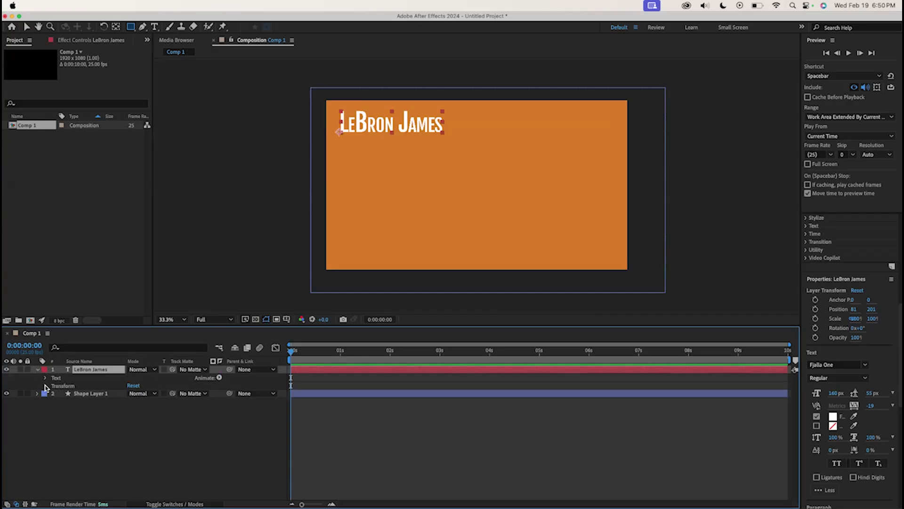
click(46, 386)
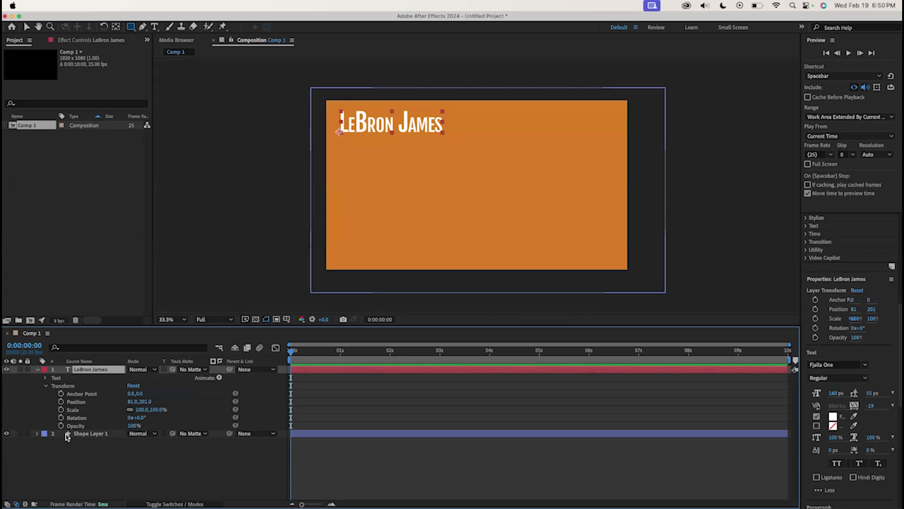
drag(360, 353, 426, 377)
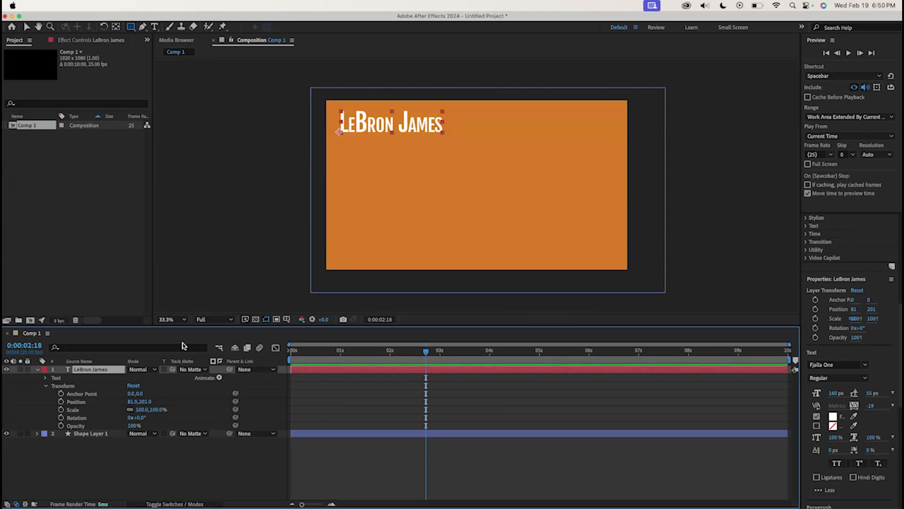
key(Home)
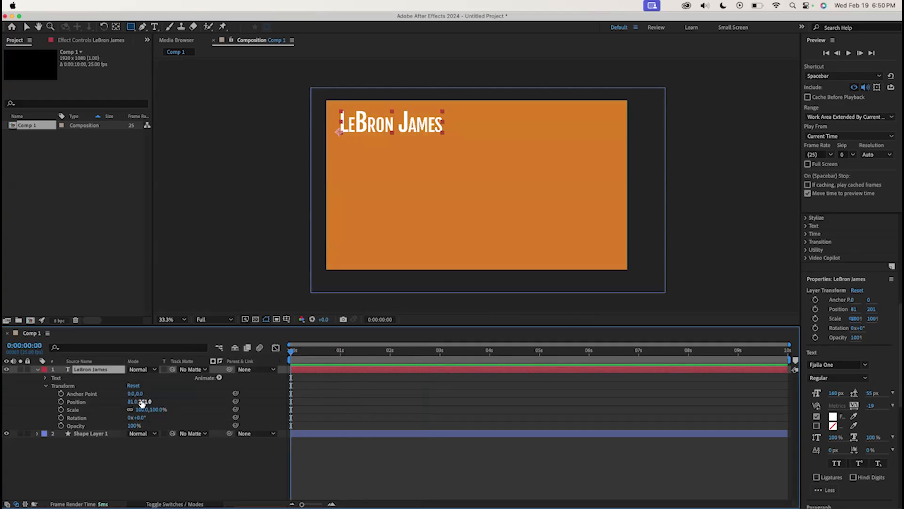
click(61, 402)
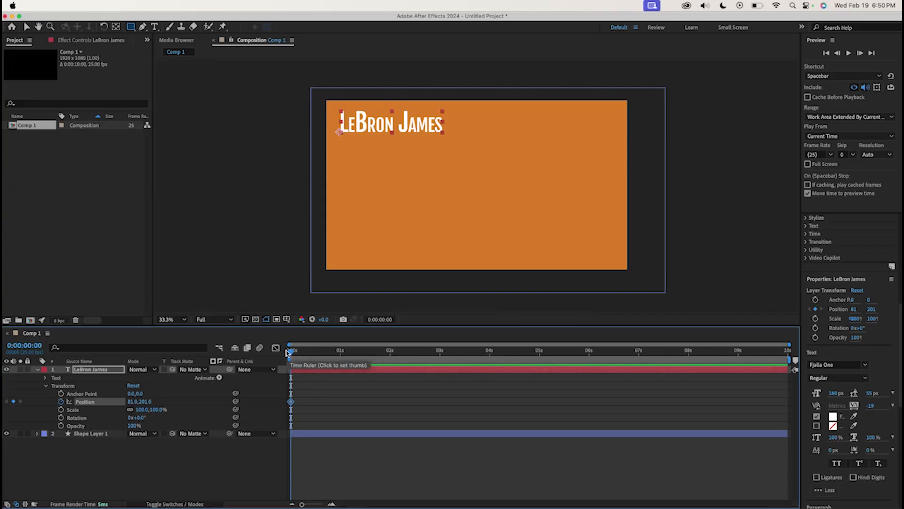
At 0:00:01:24, move the text to the lower-right corner, about position 1182, 927, adding a second Position keyframe
drag(297, 350, 281, 360)
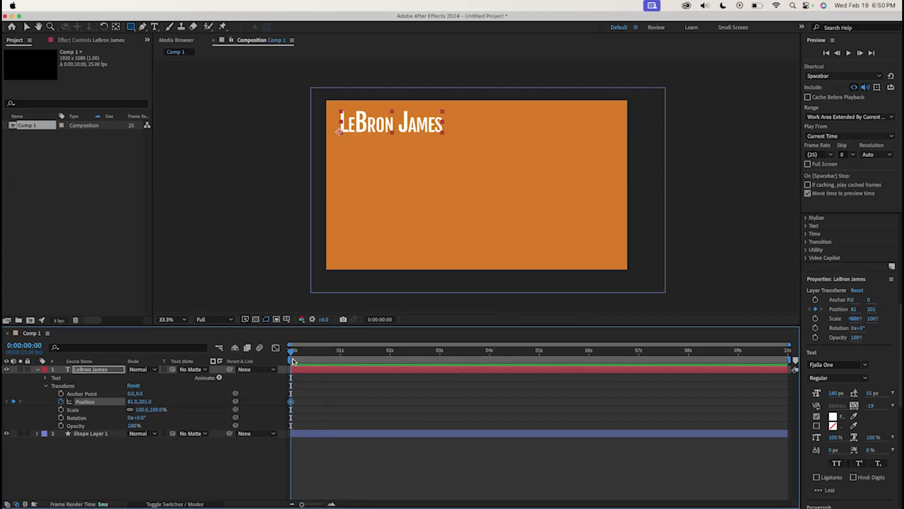
drag(293, 351, 389, 351)
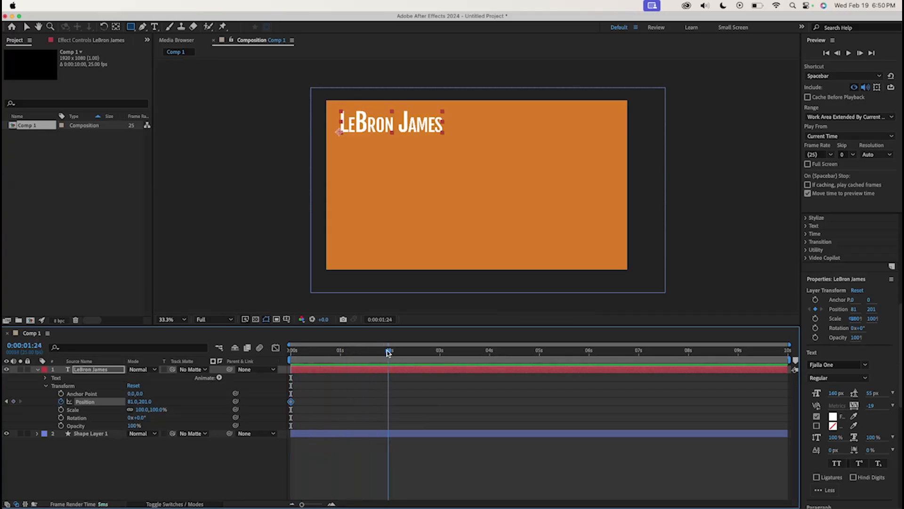
click(26, 27)
drag(421, 127, 593, 241)
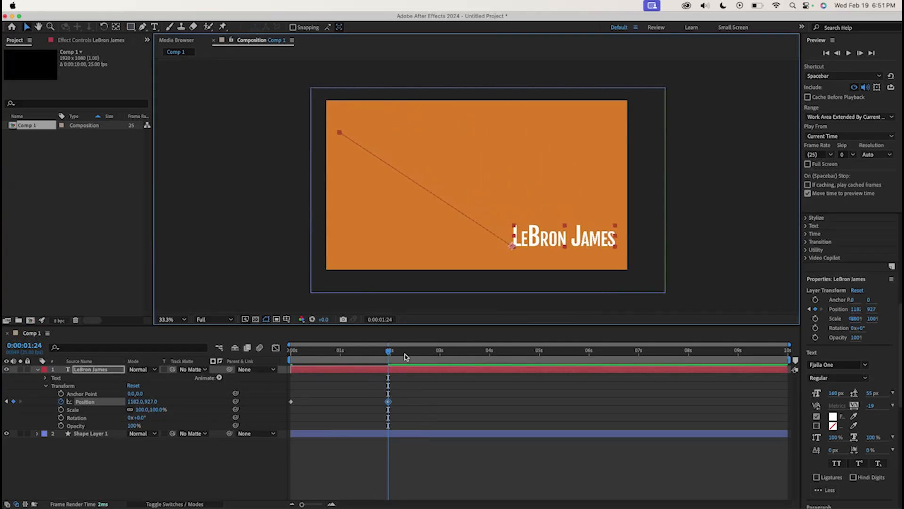
Play back the text's position animation from the start
drag(390, 354, 288, 359)
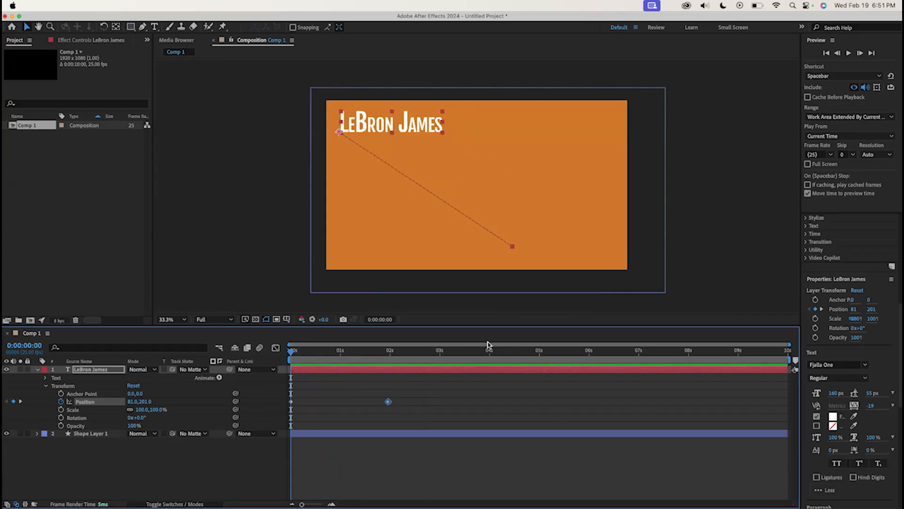
key(space)
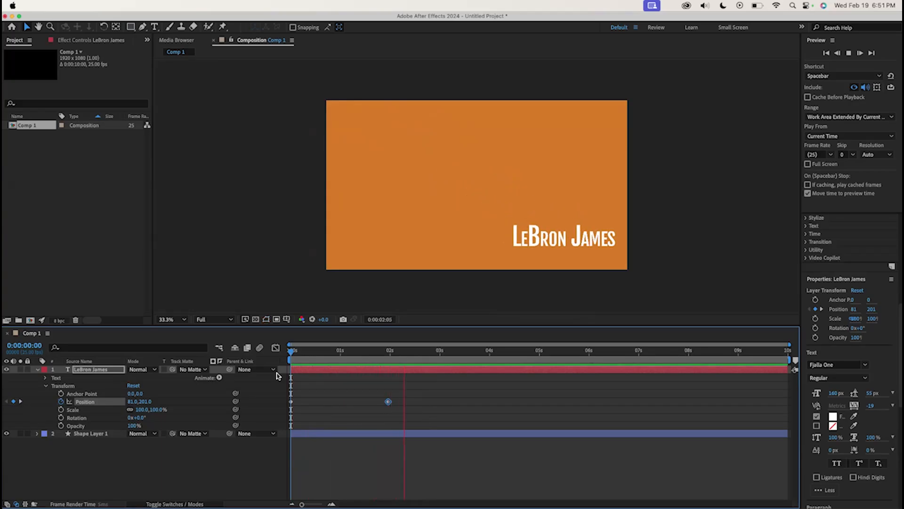
drag(682, 352, 272, 403)
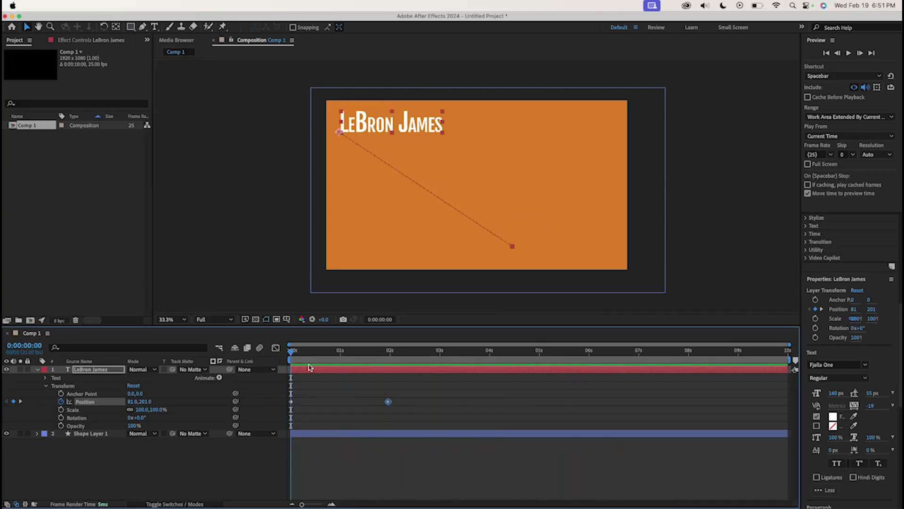
Delete the second Position keyframe at 0:00:01:24
drag(363, 349, 388, 351)
click(436, 399)
click(389, 401)
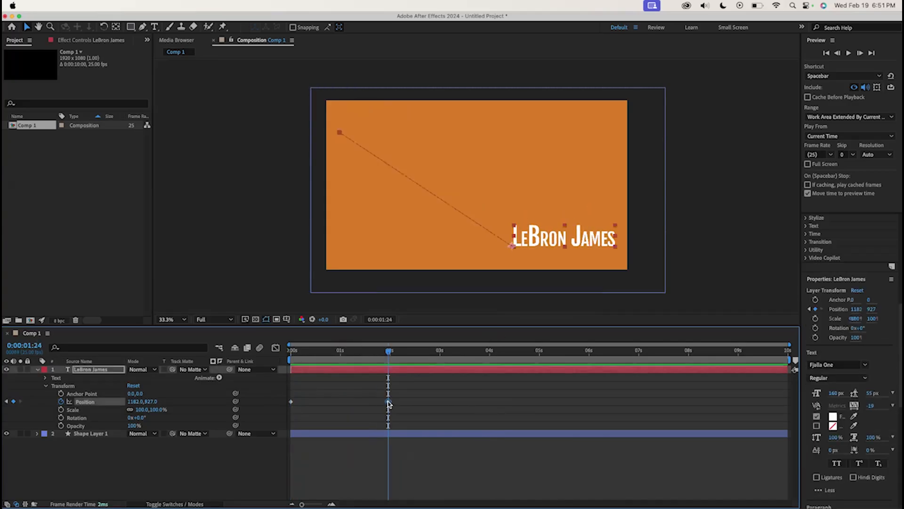
key(Delete)
At the start of the timeline, set the text's X position to about -734 so it sits off-screen to the left
drag(388, 351, 288, 357)
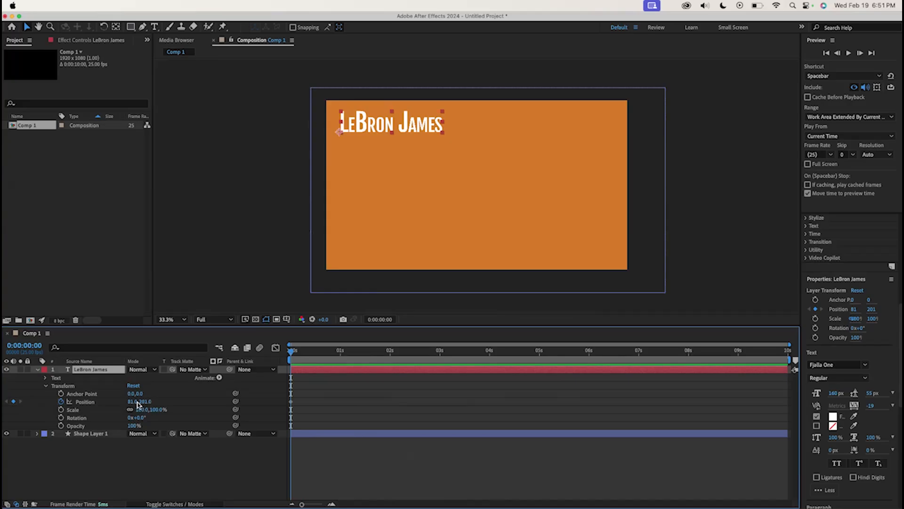
drag(132, 403, 0, 403)
drag(133, 402, 5, 419)
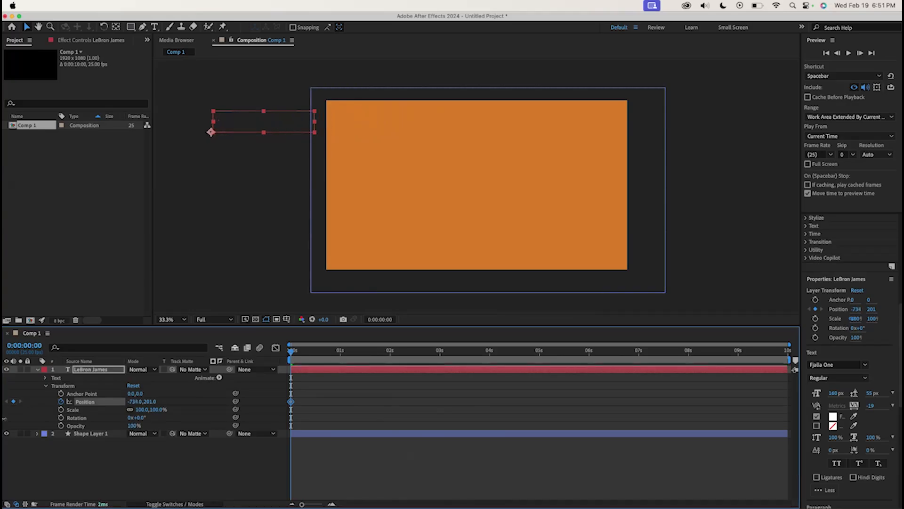
At 0:00:02:00, set the text's X position to 60, adding a Position keyframe that slides it in
drag(370, 351, 390, 352)
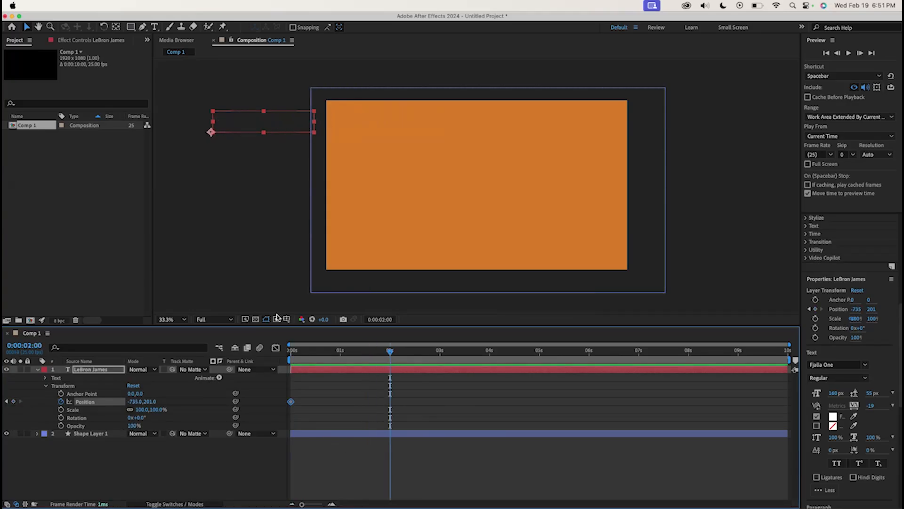
drag(205, 408, 507, 409)
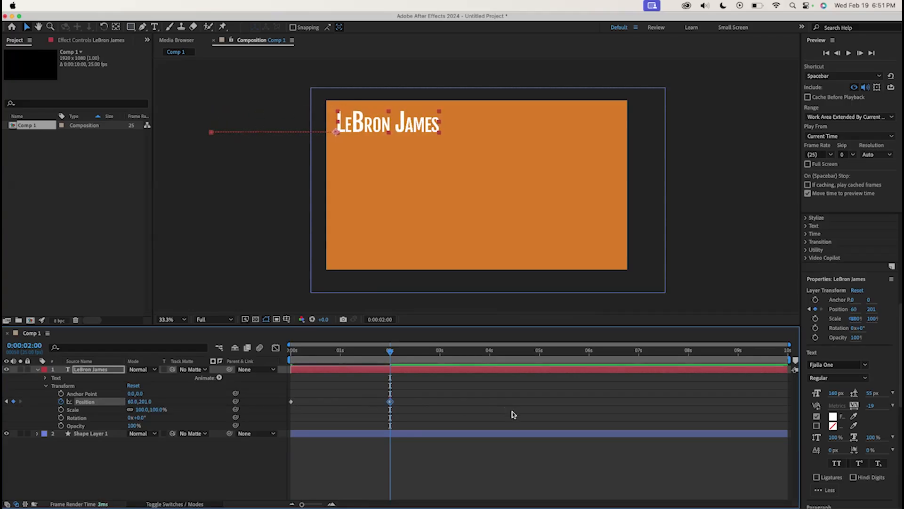
Play back the slide-in animation from the start
drag(344, 355, 289, 359)
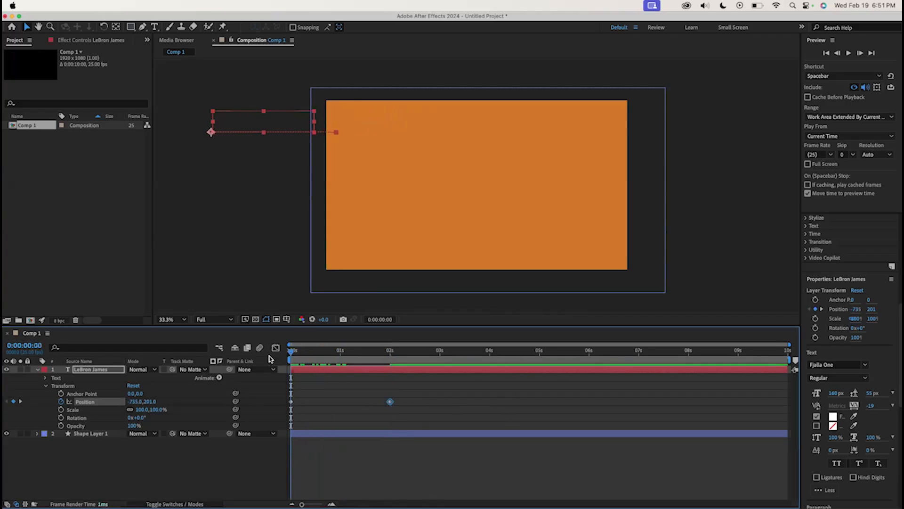
key(space)
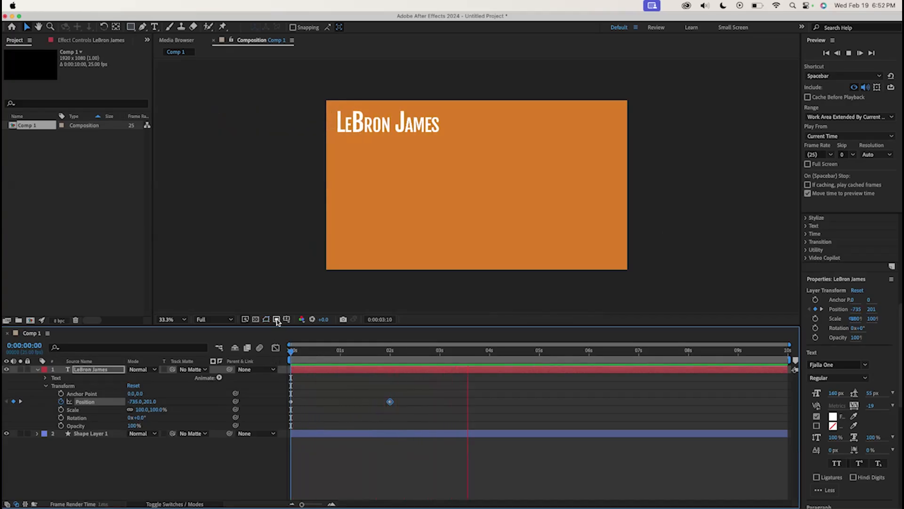
drag(399, 351, 239, 345)
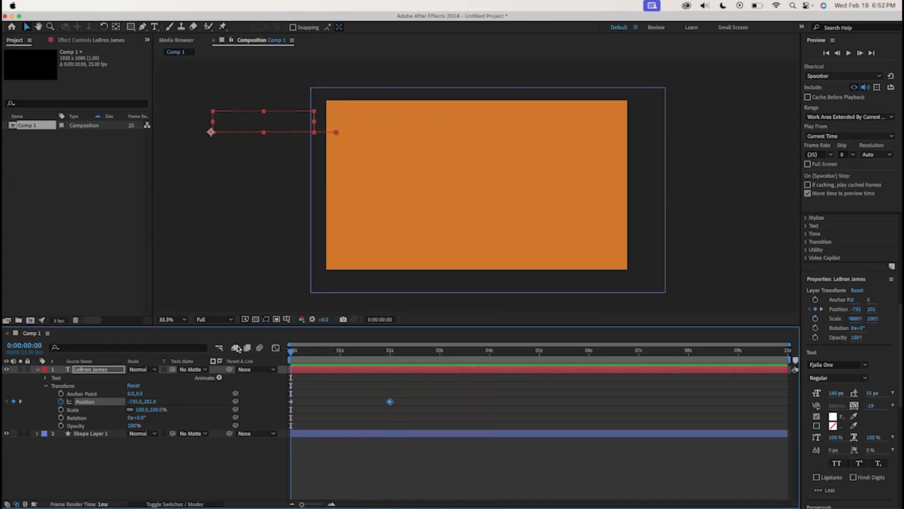
Add Scale keyframes on the text: 100% at 0:00:02:00 and 217% at 0:00:04:00
drag(404, 353, 391, 358)
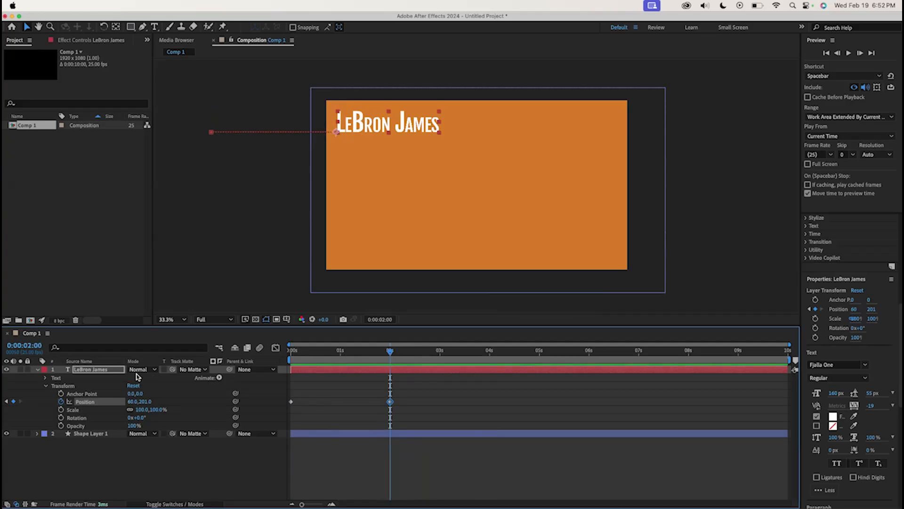
click(60, 410)
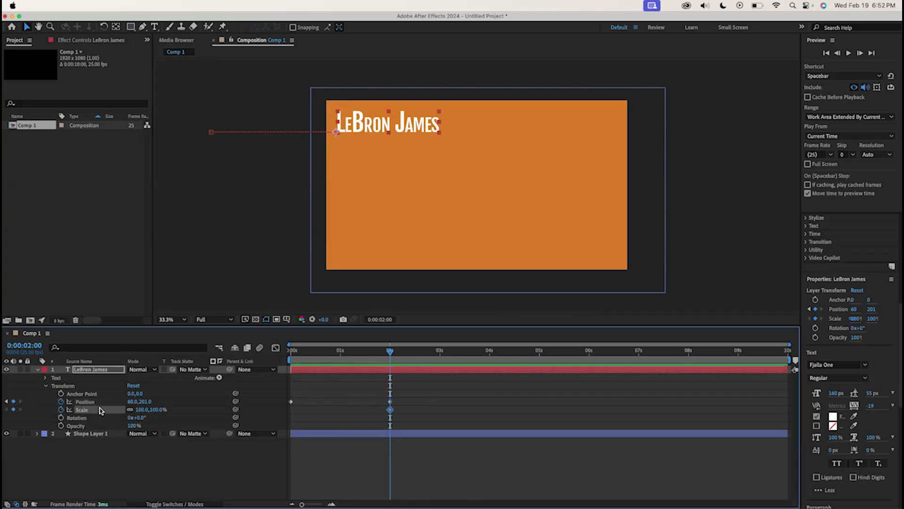
drag(389, 353, 489, 352)
click(146, 409)
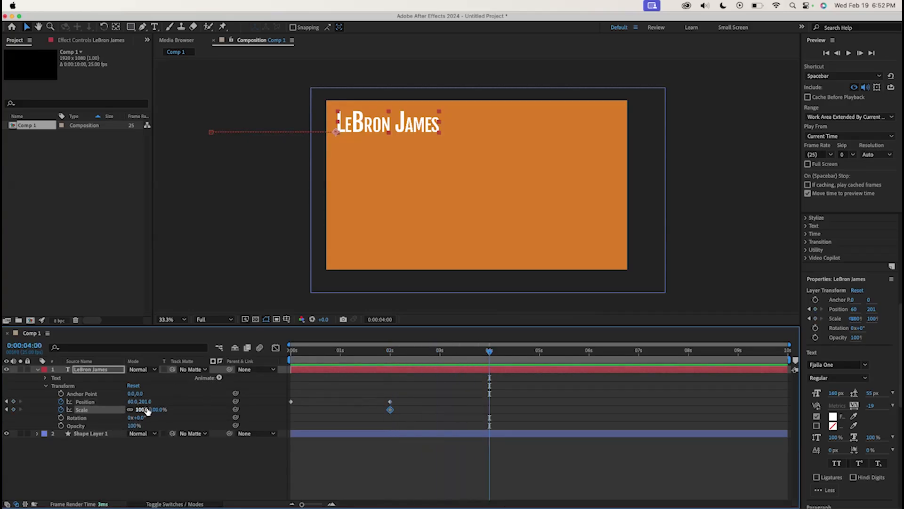
drag(144, 409, 200, 410)
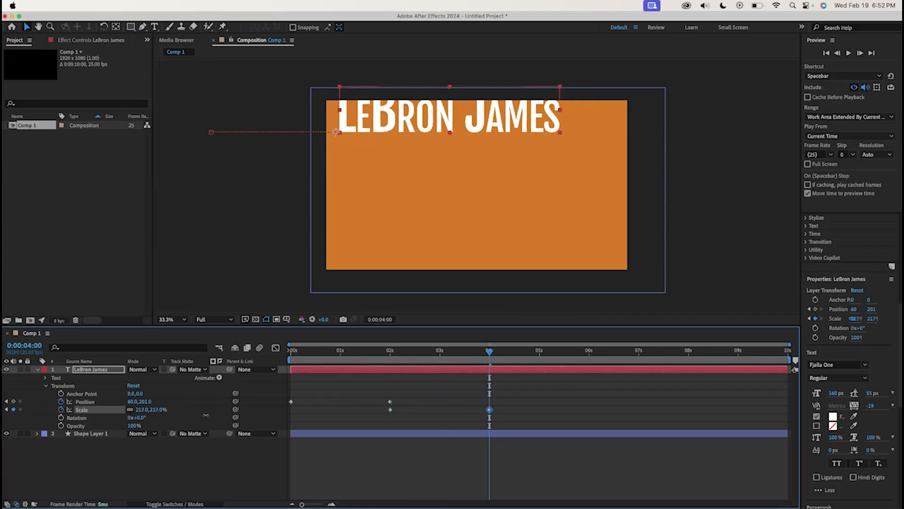
Play back the position and scale animation from the start
drag(413, 350, 390, 355)
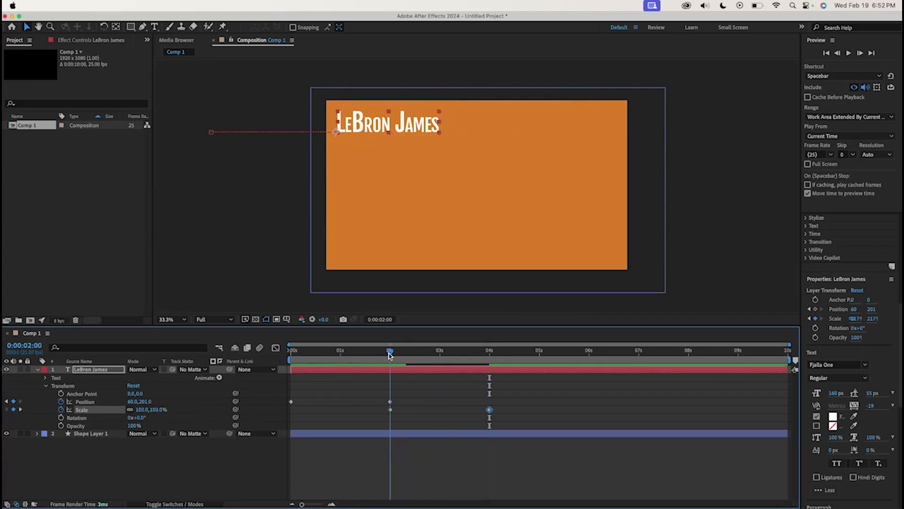
key(space)
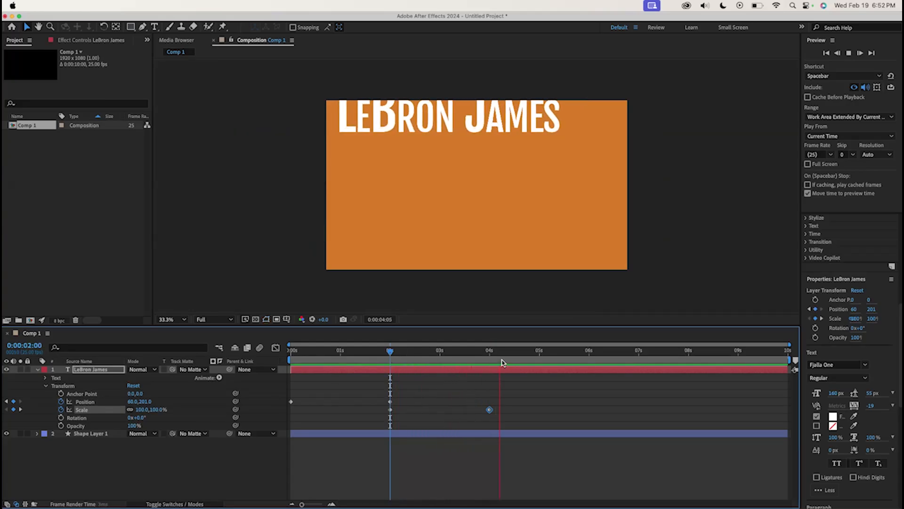
drag(512, 354, 283, 354)
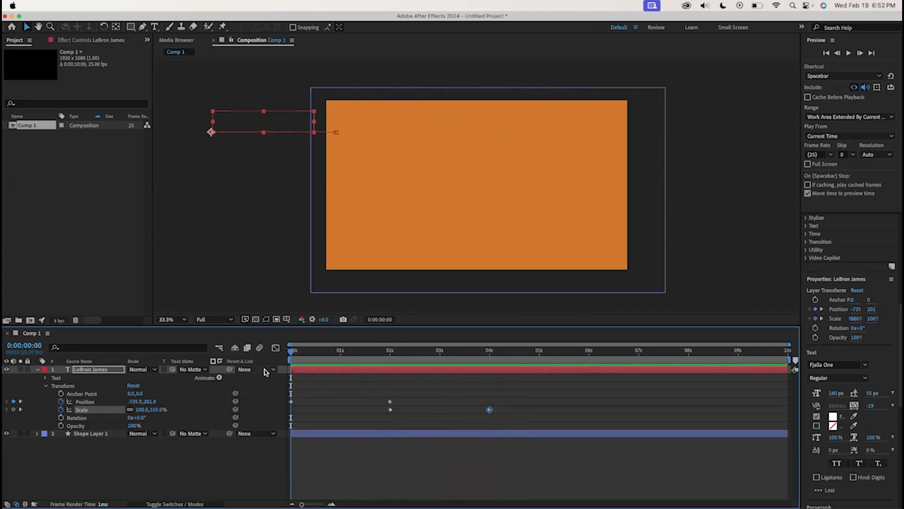
key(space)
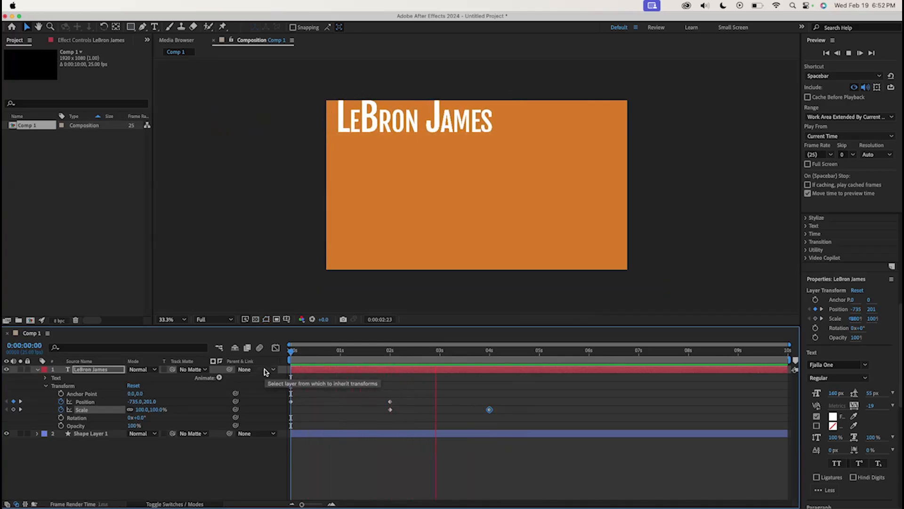
click(526, 352)
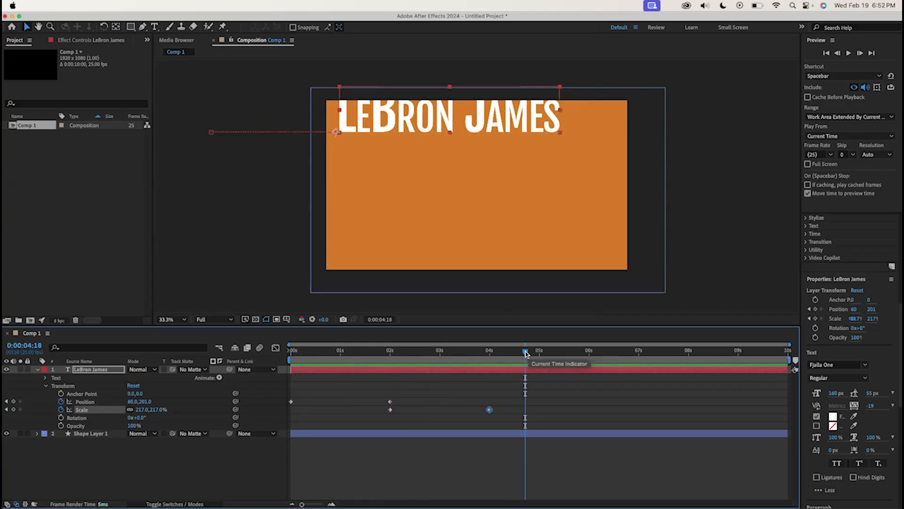
drag(525, 352, 233, 385)
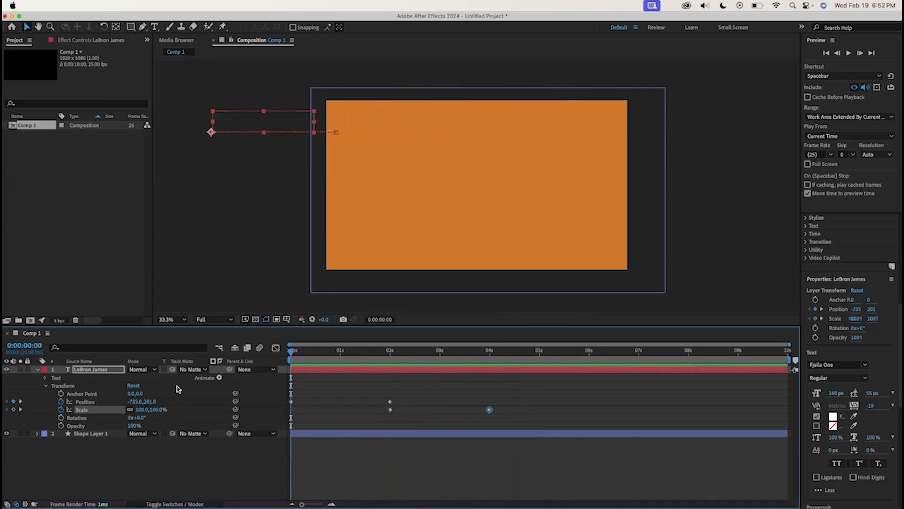
Try changing the text's rotation at 0:00:01:04, then undo the rotation change
click(349, 357)
click(137, 418)
text(205)
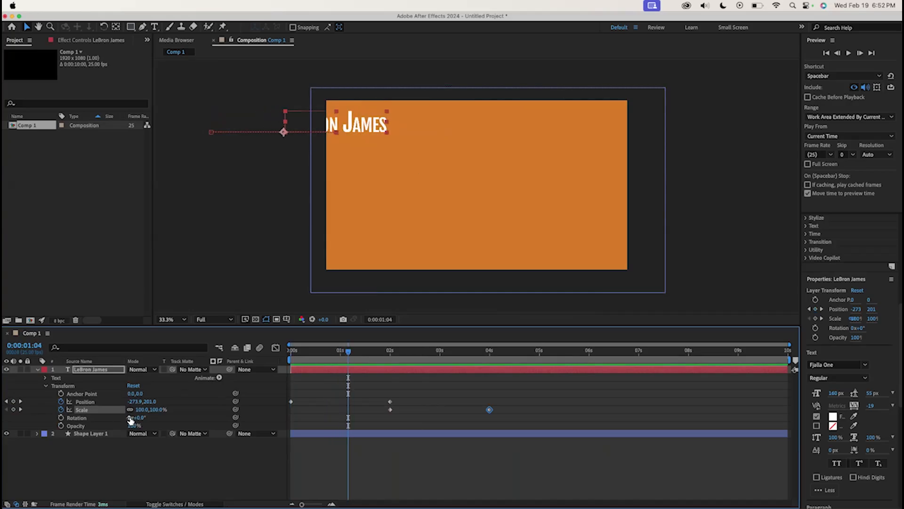
key(Return)
drag(241, 421, 134, 421)
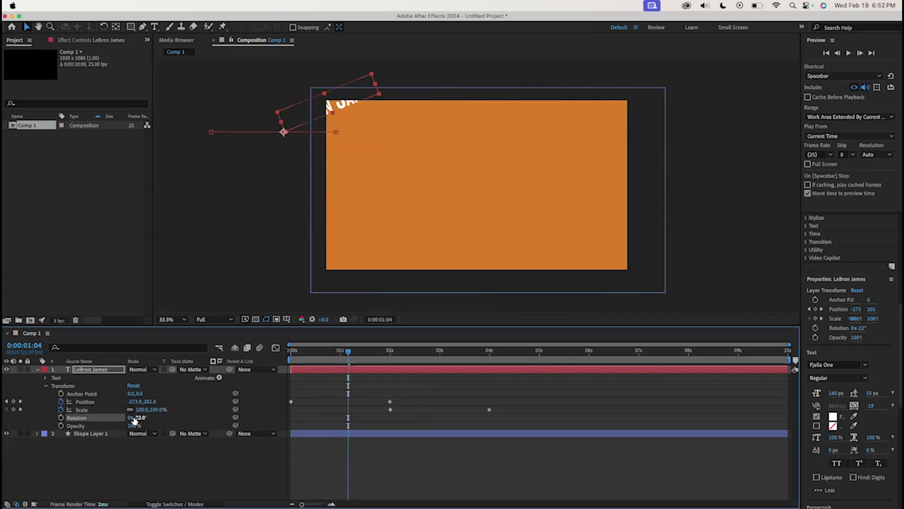
key(super+z)
Add Opacity keyframes on the text: 0% at 0:00:04:00 and 100% at 0:00:06:00
drag(354, 357, 492, 374)
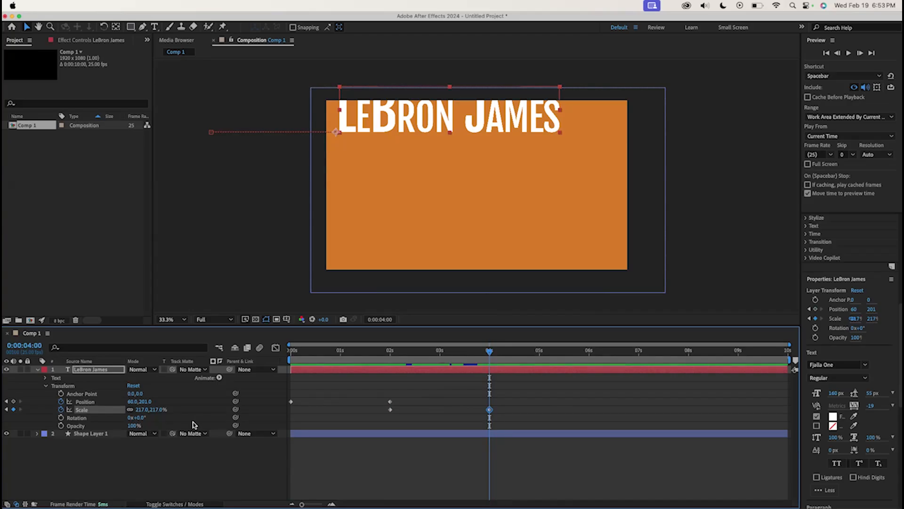
click(132, 425)
drag(134, 426, 95, 430)
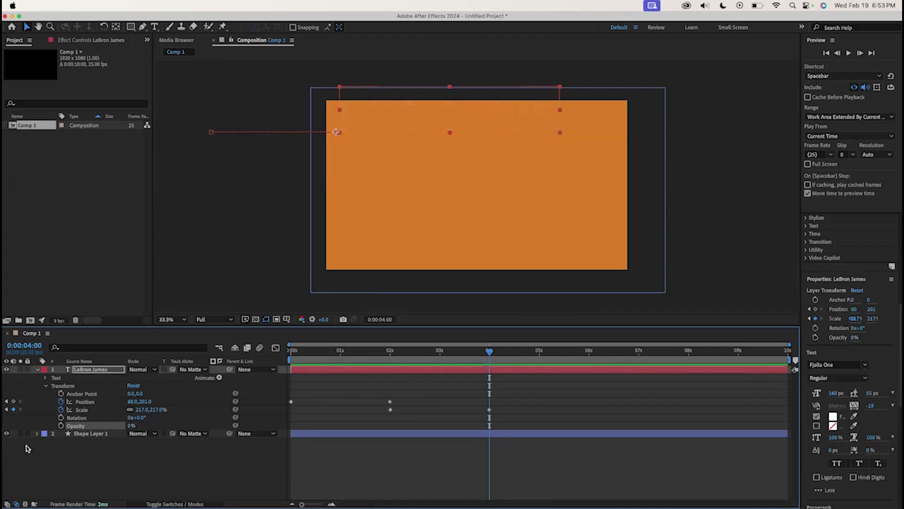
click(61, 426)
drag(526, 356, 590, 353)
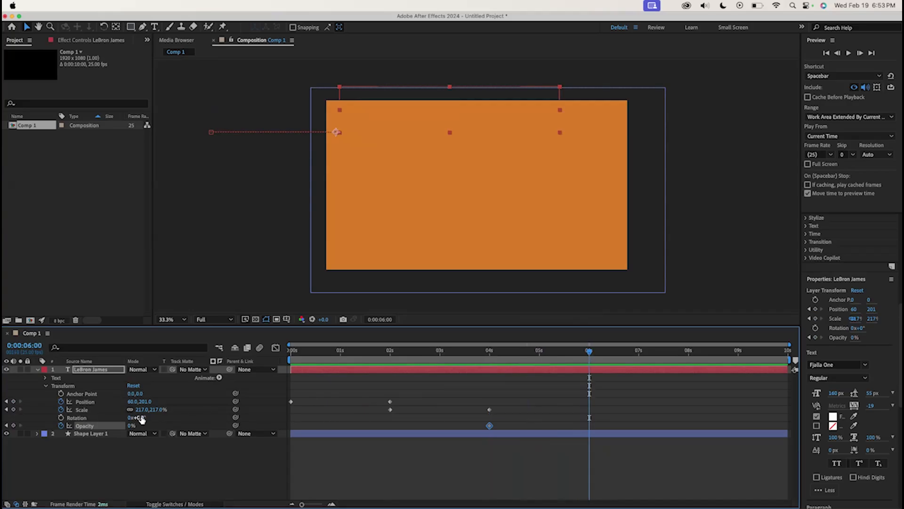
drag(132, 426, 176, 427)
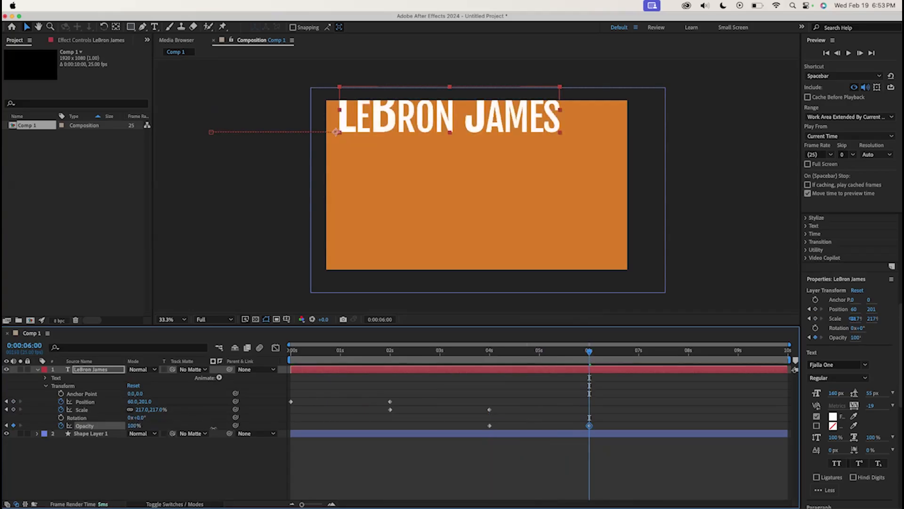
Play back the opacity fade from 0:00:04:00 and then from the start
drag(564, 354, 489, 364)
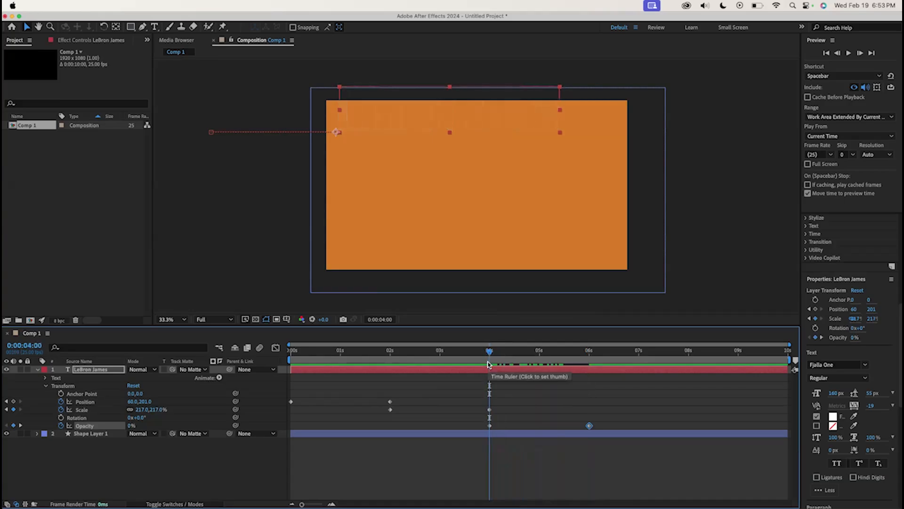
key(space)
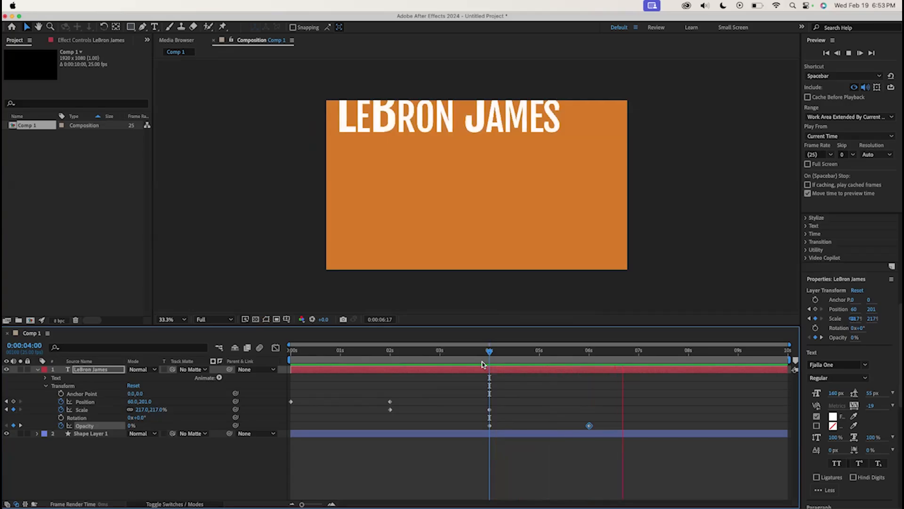
key(space)
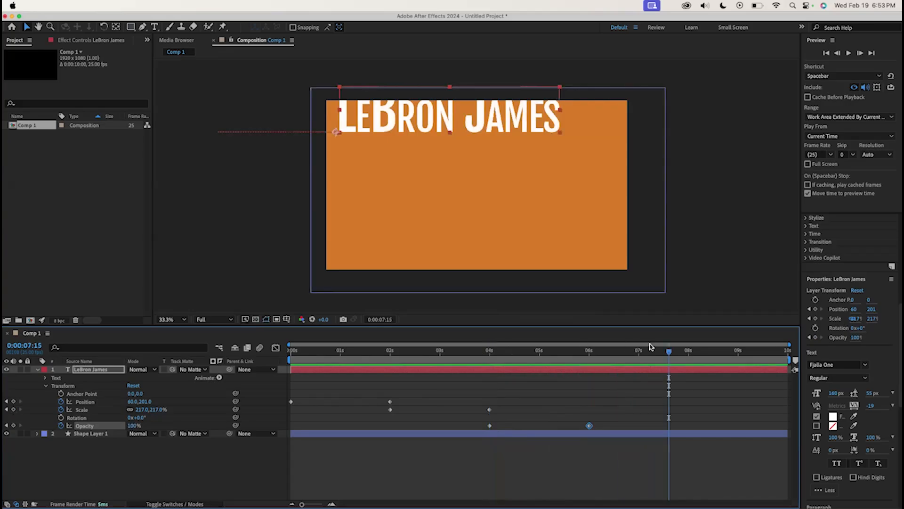
drag(671, 354, 249, 354)
key(space)
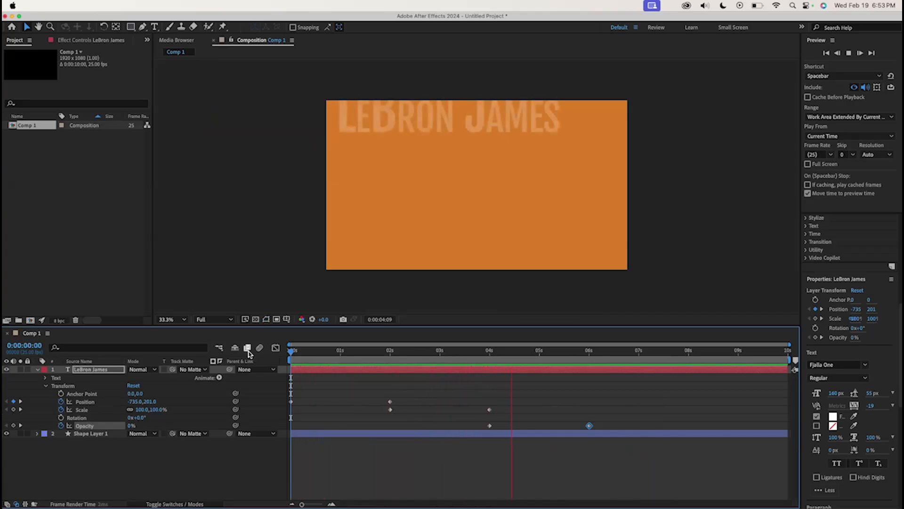
key(space)
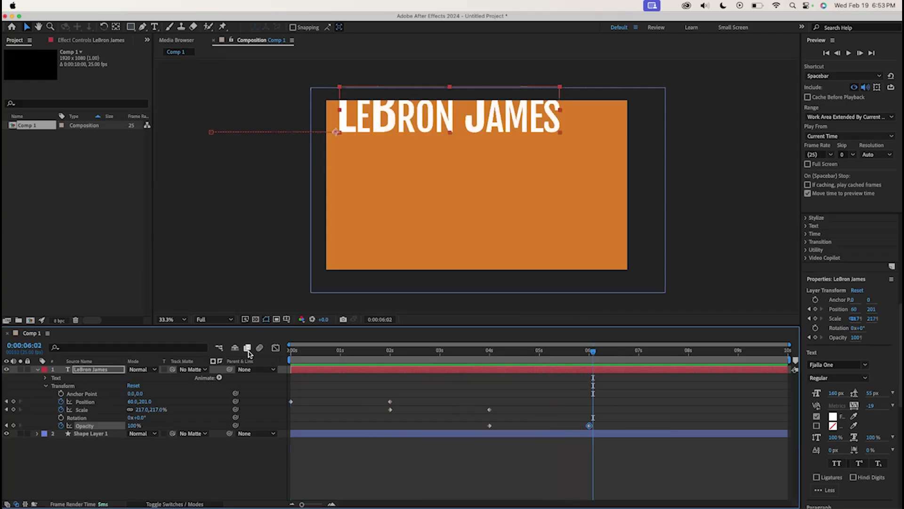
Set the text's opacity to 97% at the start of the timeline, adding an Opacity keyframe
click(490, 352)
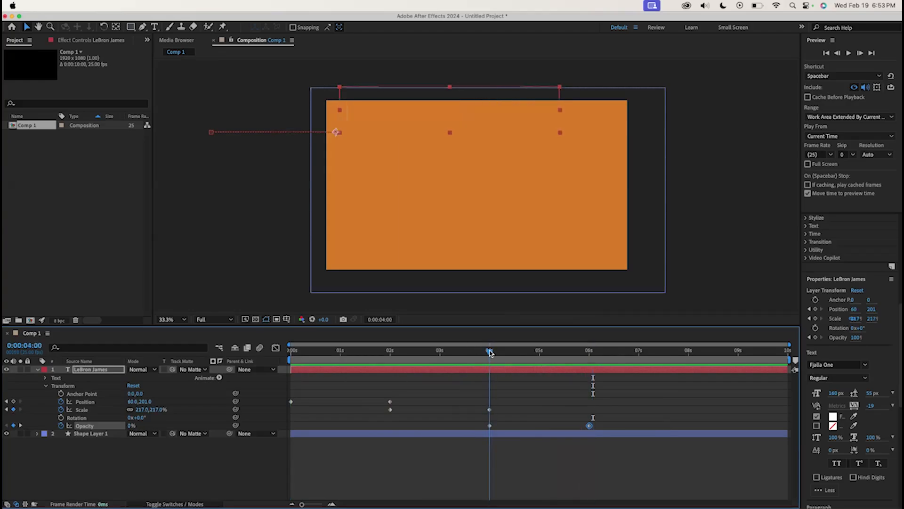
click(490, 425)
drag(400, 351, 283, 399)
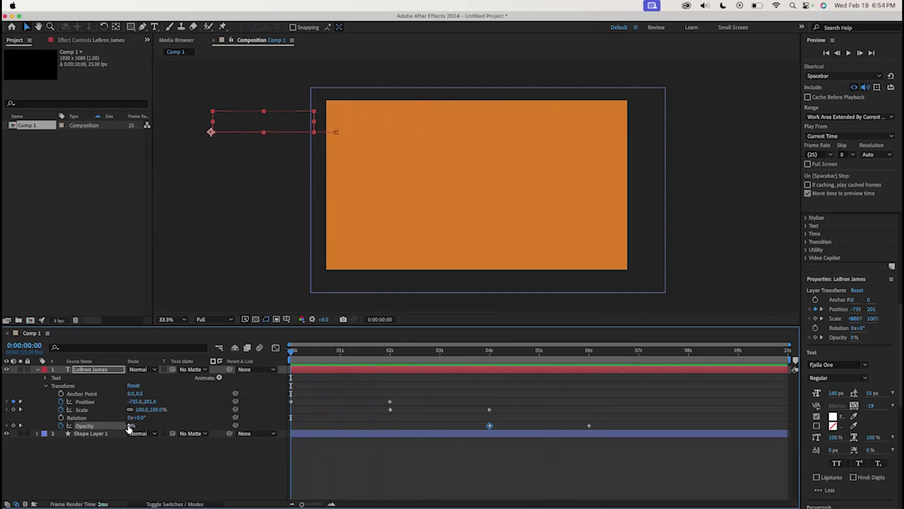
drag(129, 426, 163, 426)
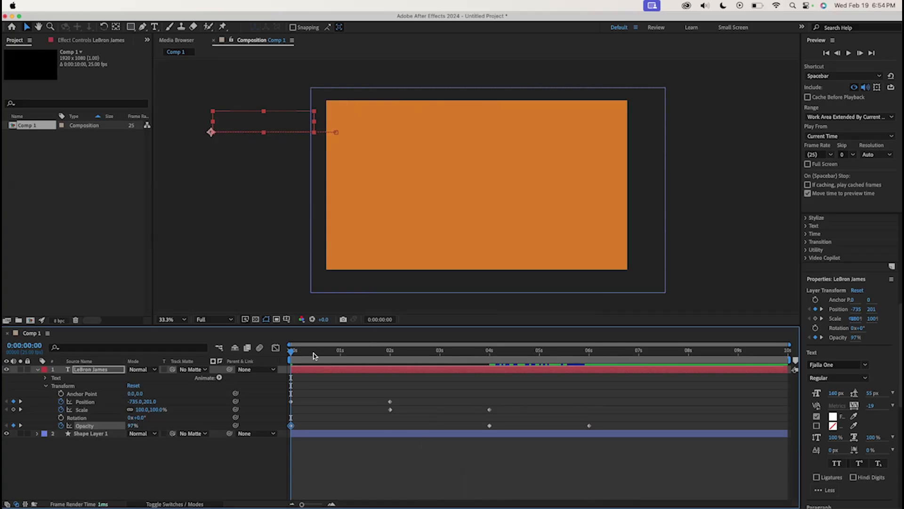
Play back the full animation from the beginning
drag(293, 356, 391, 371)
key(Home)
key(space)
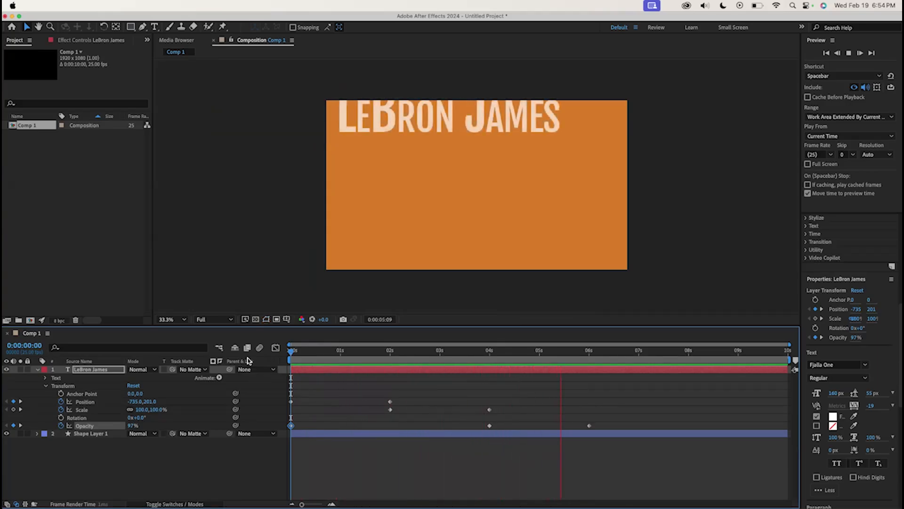
key(space)
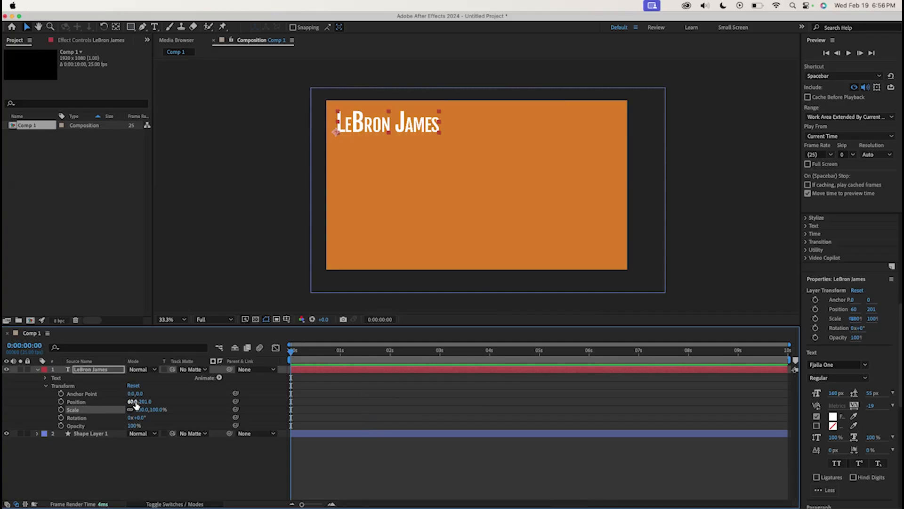
Set the text's Y position to -73, moving it above the frame
drag(145, 401, 24, 395)
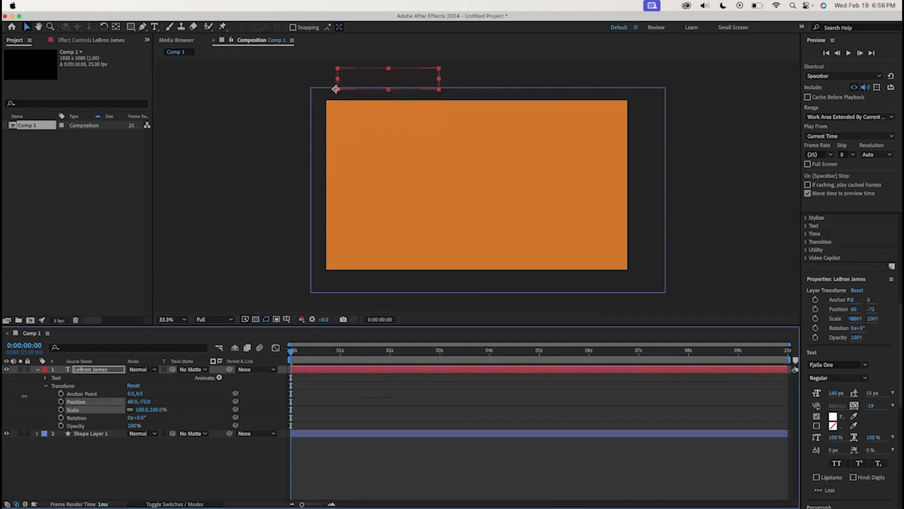
Keyframe the text's Position at the start at Y -73, then set Y to 177 at 0:00:02:00 so it drops into frame
click(60, 401)
drag(320, 352, 390, 354)
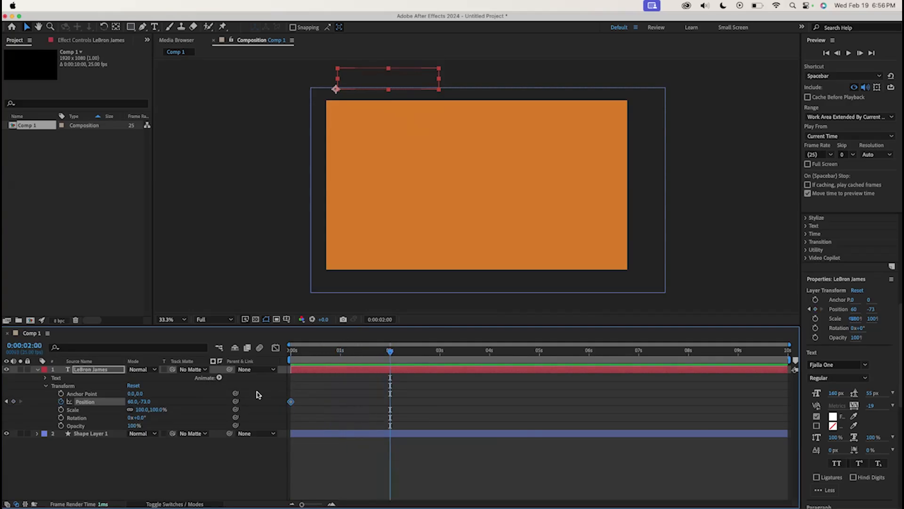
drag(125, 400, 259, 405)
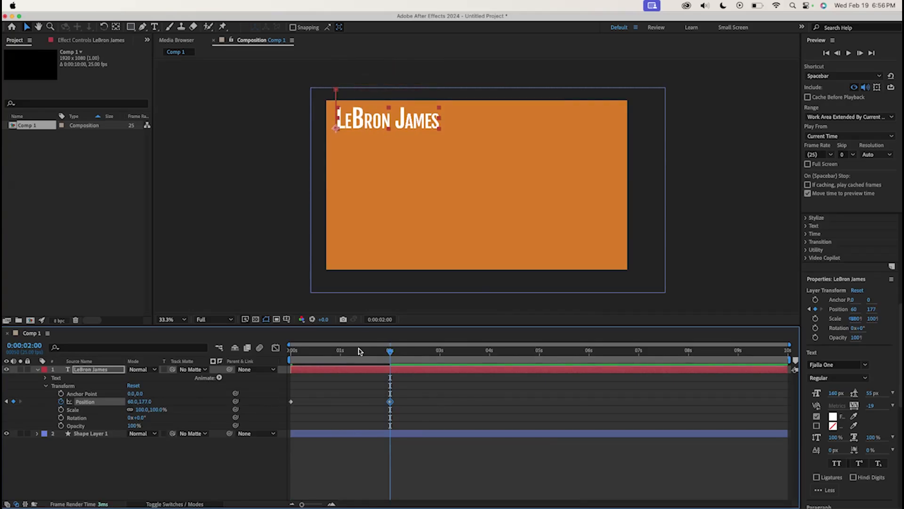
Play back the drop-in animation from the start and return to the first frame
key(Home)
key(space)
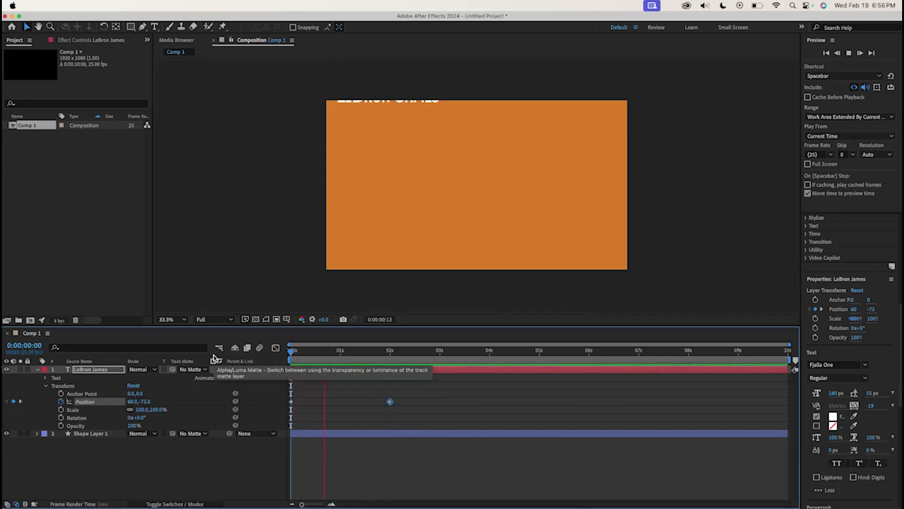
key(space)
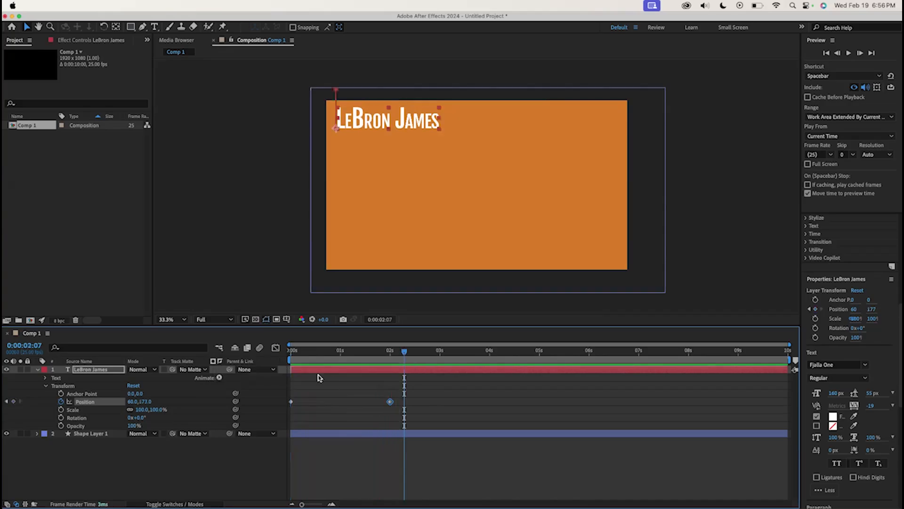
drag(405, 352, 284, 347)
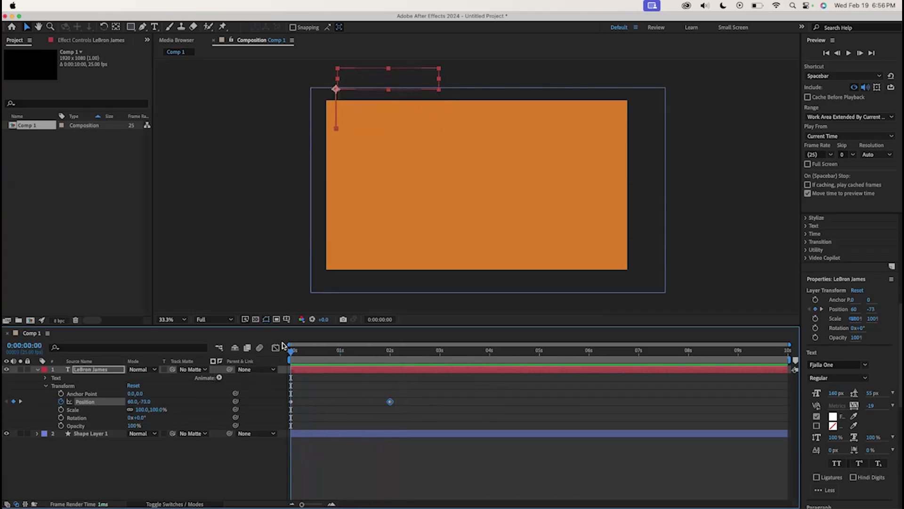
Apply Easy Ease to both Position keyframes of the text
click(396, 410)
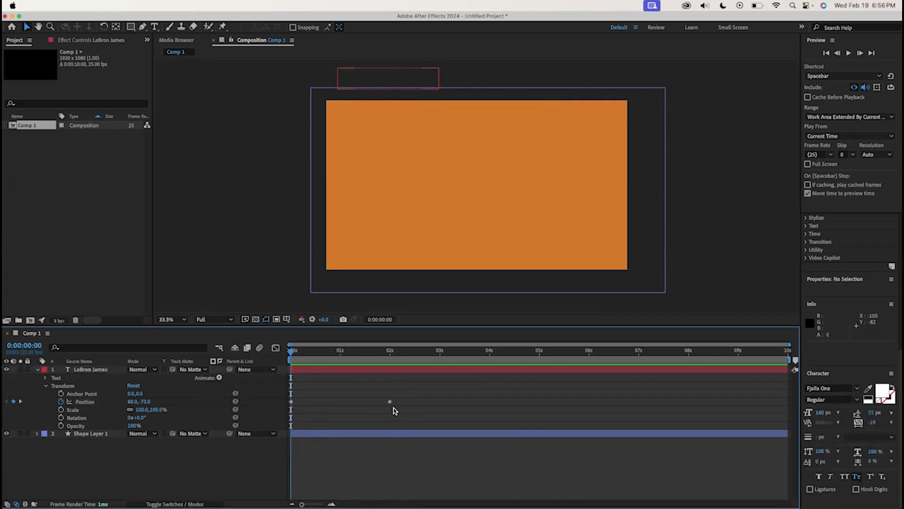
drag(408, 416, 297, 398)
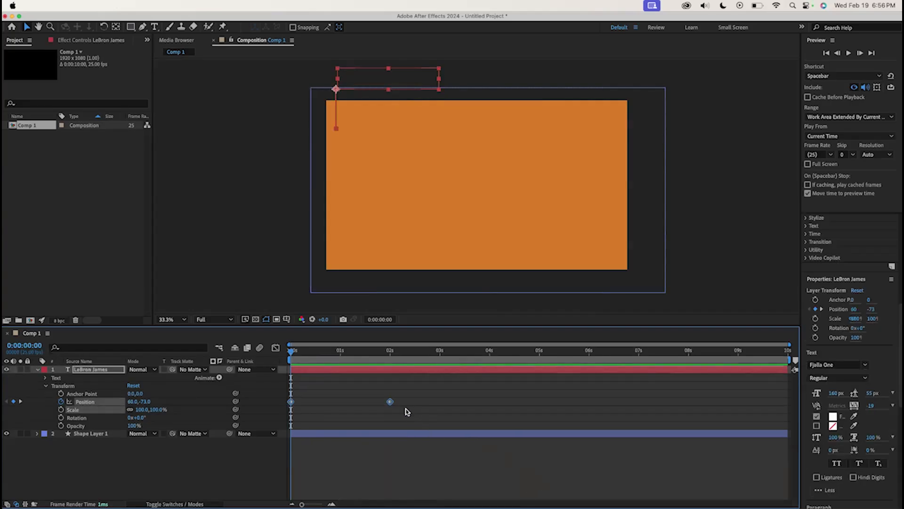
right_click(390, 403)
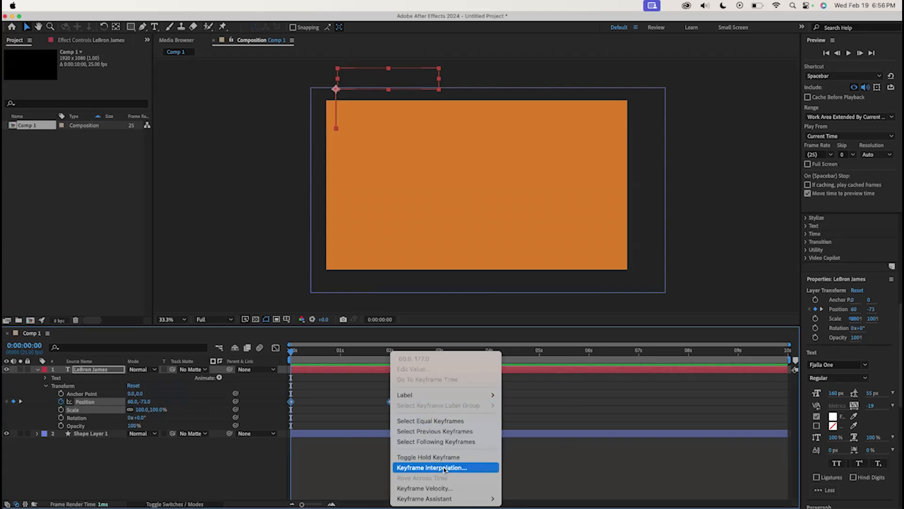
mouse_move(423, 498)
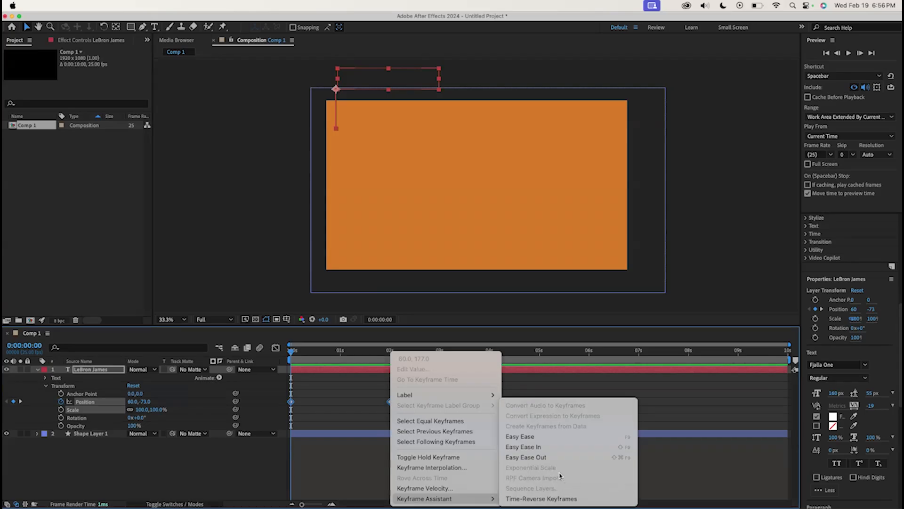
click(553, 440)
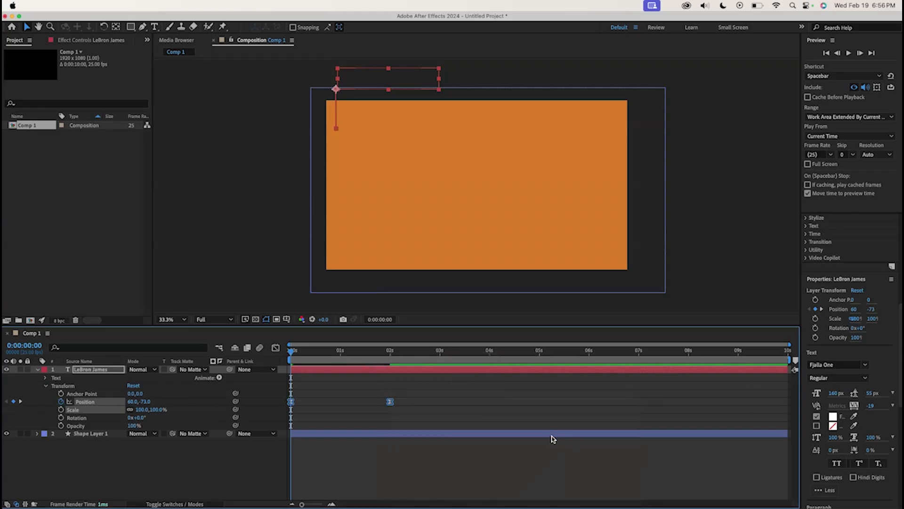
click(335, 414)
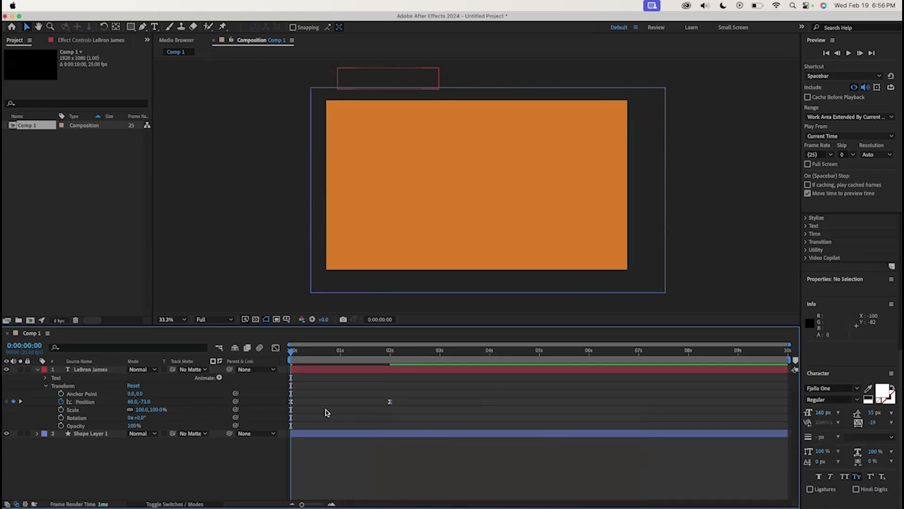
drag(403, 407, 287, 401)
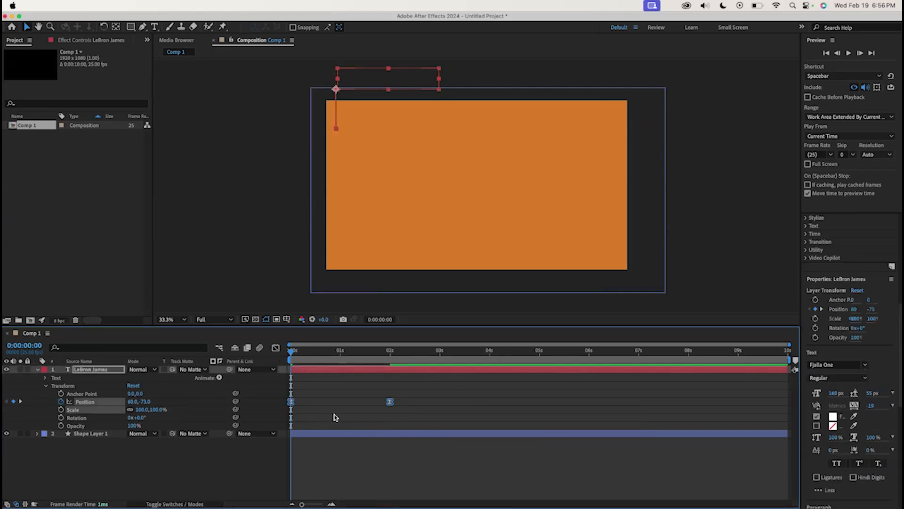
click(383, 420)
key(super+z)
key(F9)
click(382, 420)
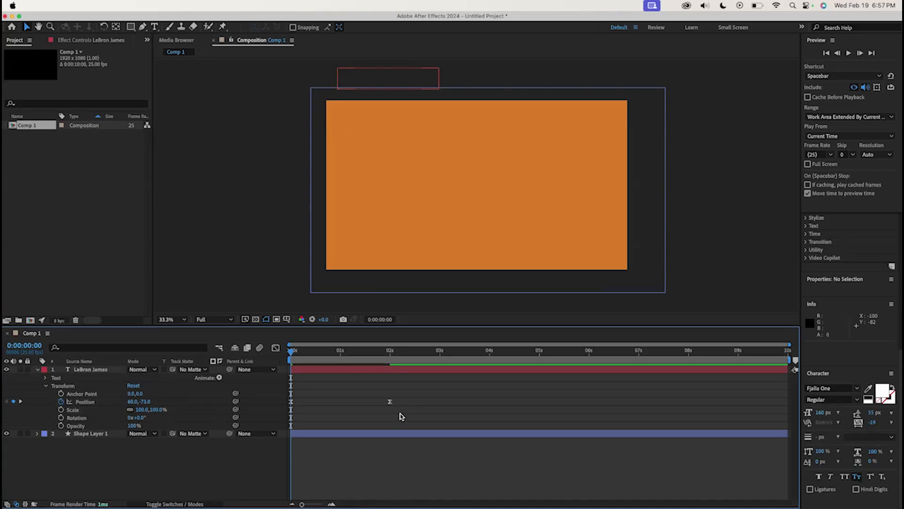
Play back the eased animation and return to the start of the timeline
key(space)
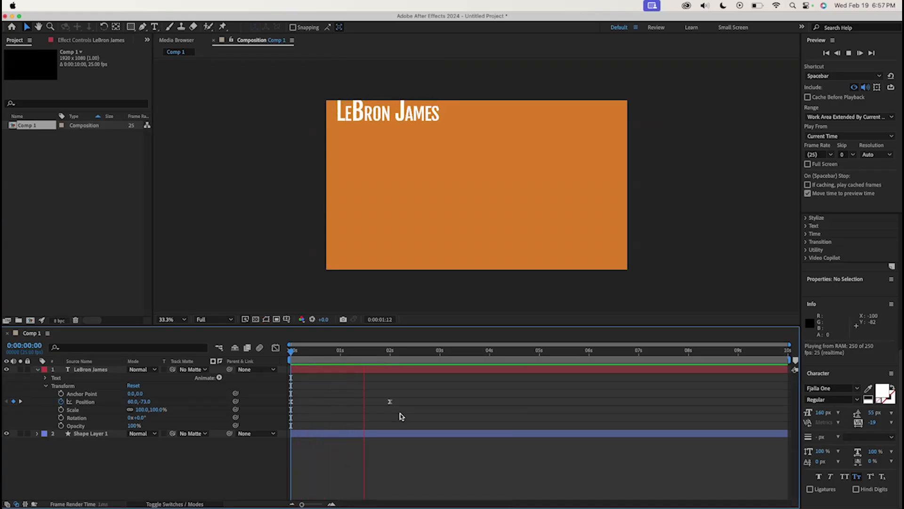
drag(390, 351, 278, 349)
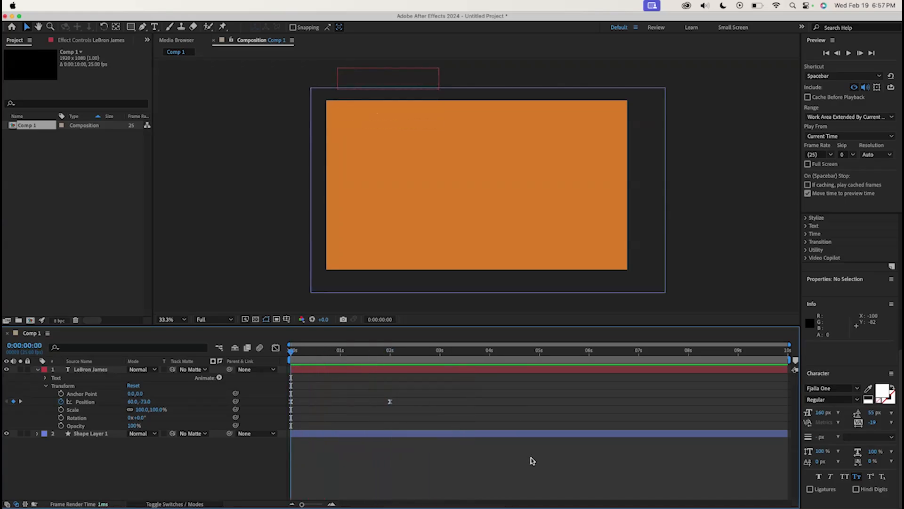
drag(357, 357, 282, 351)
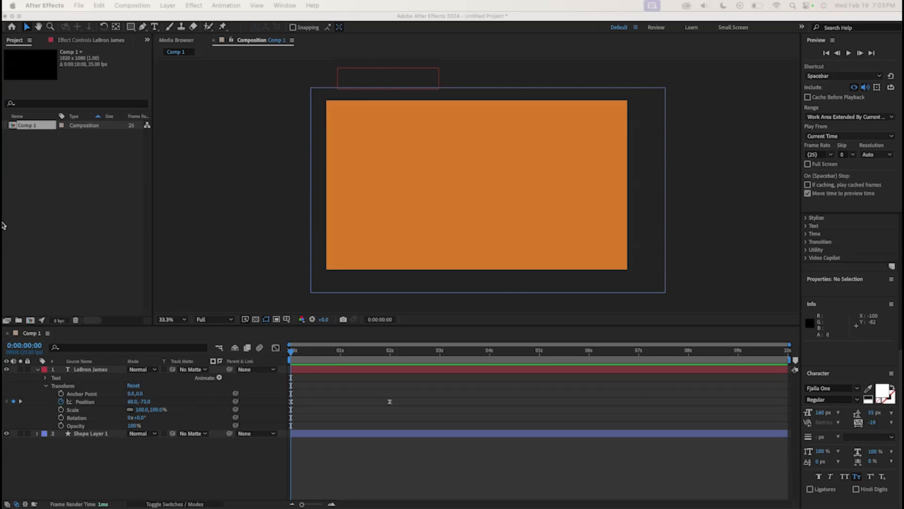
Import the image file LeBron.png from the Desktop into the project
click(140, 256)
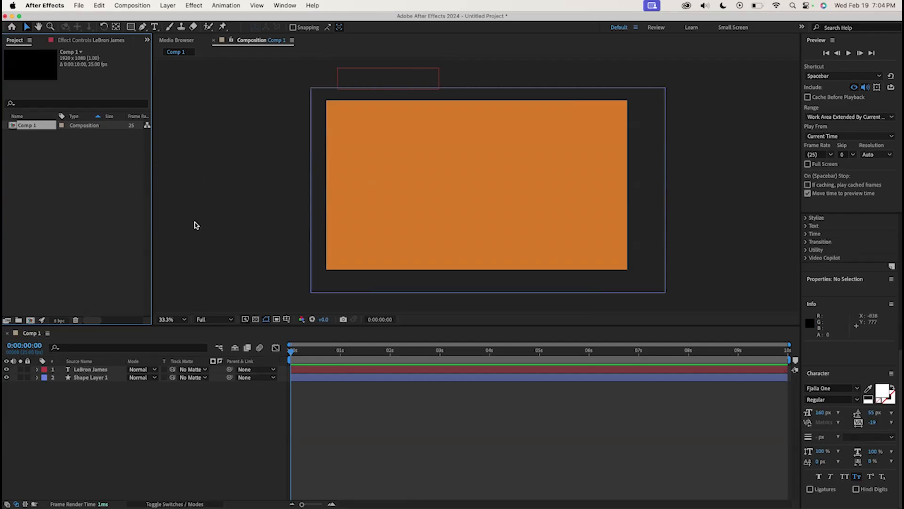
click(140, 215)
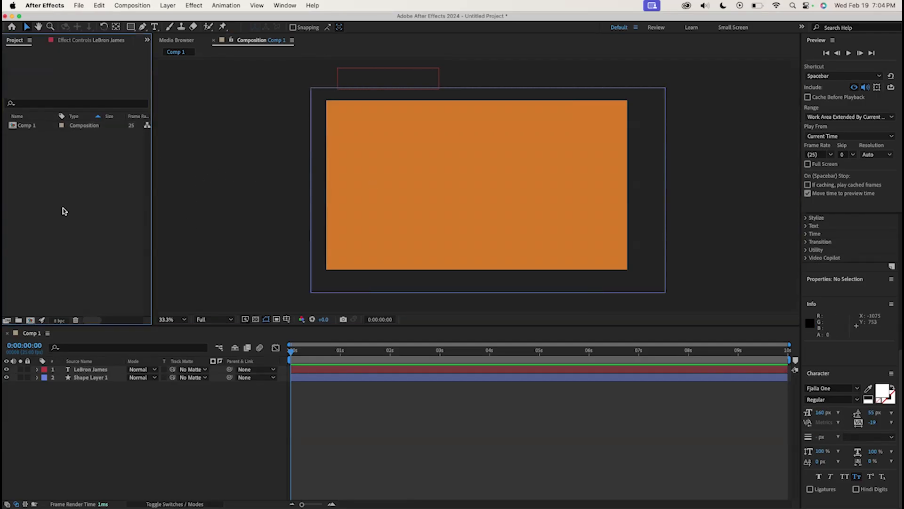
right_click(35, 141)
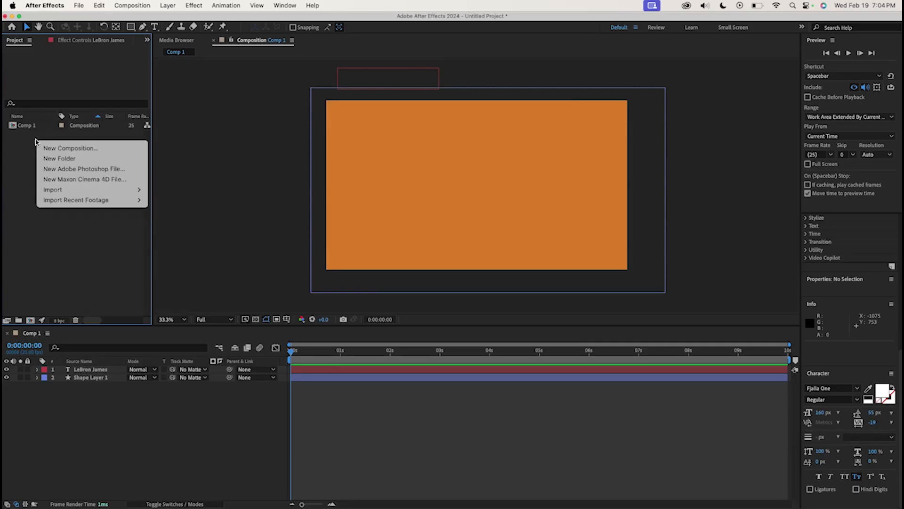
mouse_move(53, 190)
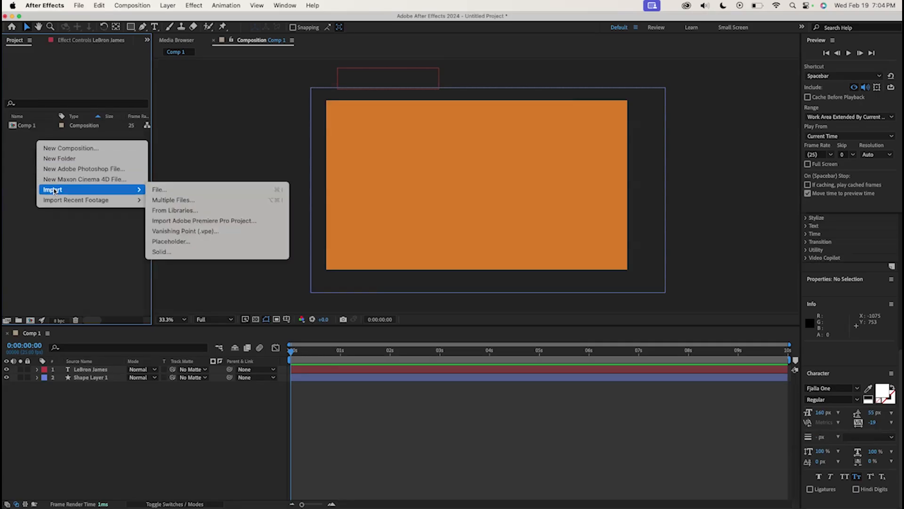
click(172, 191)
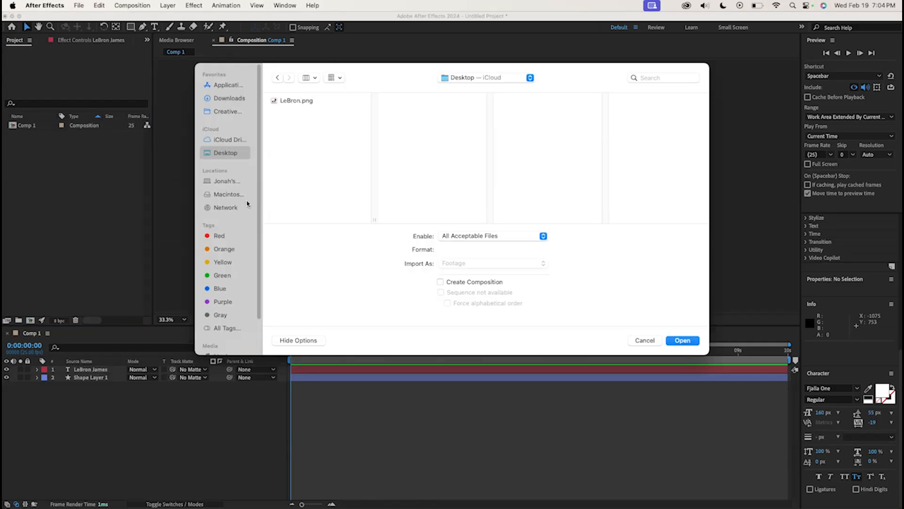
click(297, 101)
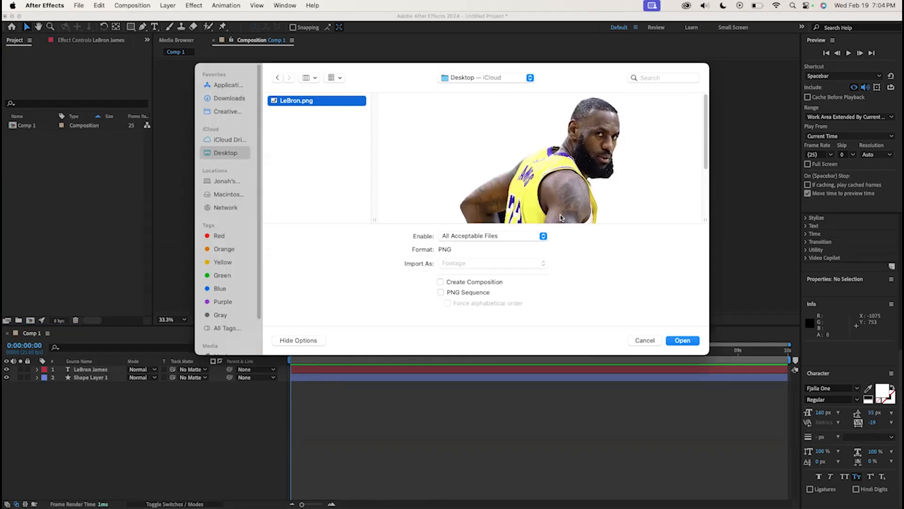
click(688, 337)
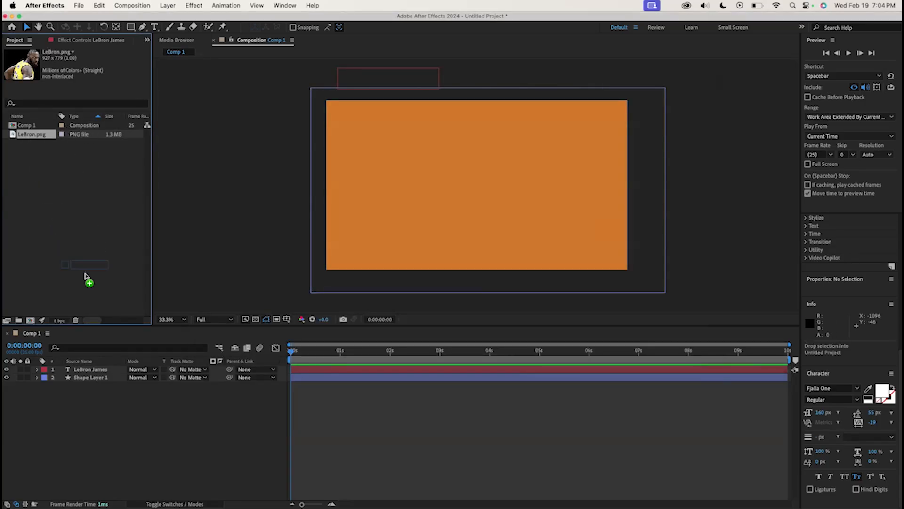
Add LeBron.png to the composition, scale it up to about 142% and move it right to sit on the frame's bottom edge
drag(93, 368, 93, 369)
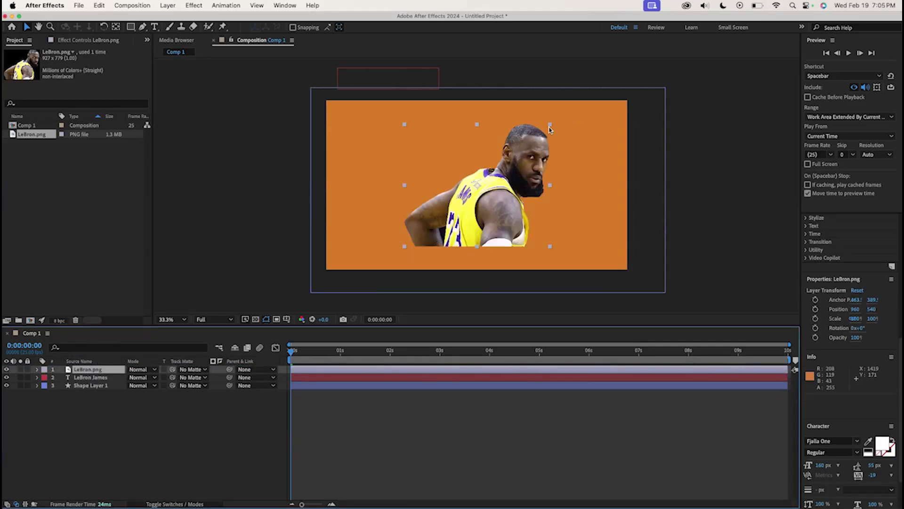
drag(552, 126, 582, 100)
drag(522, 204, 551, 202)
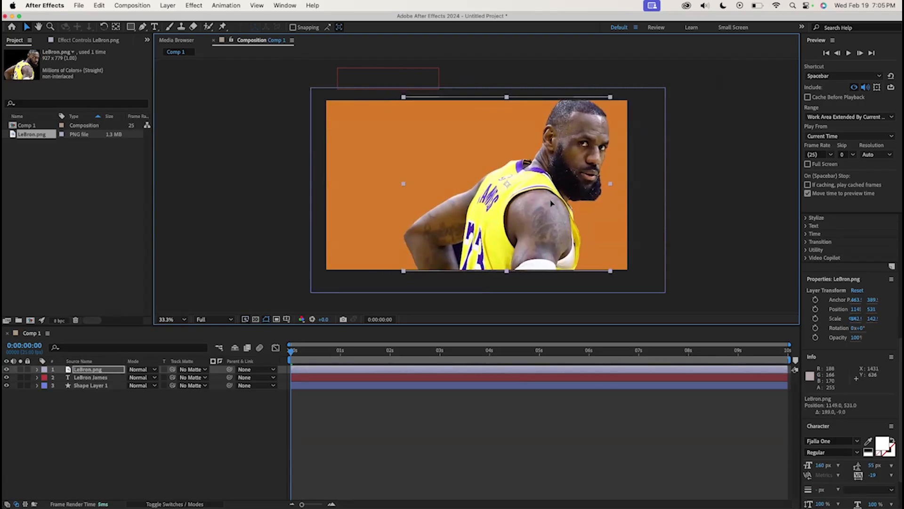
click(711, 224)
drag(551, 210, 553, 214)
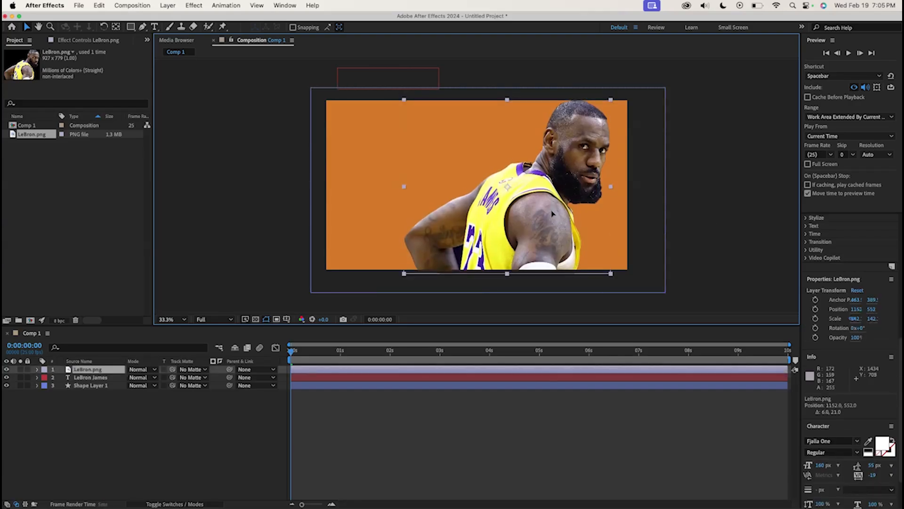
click(741, 186)
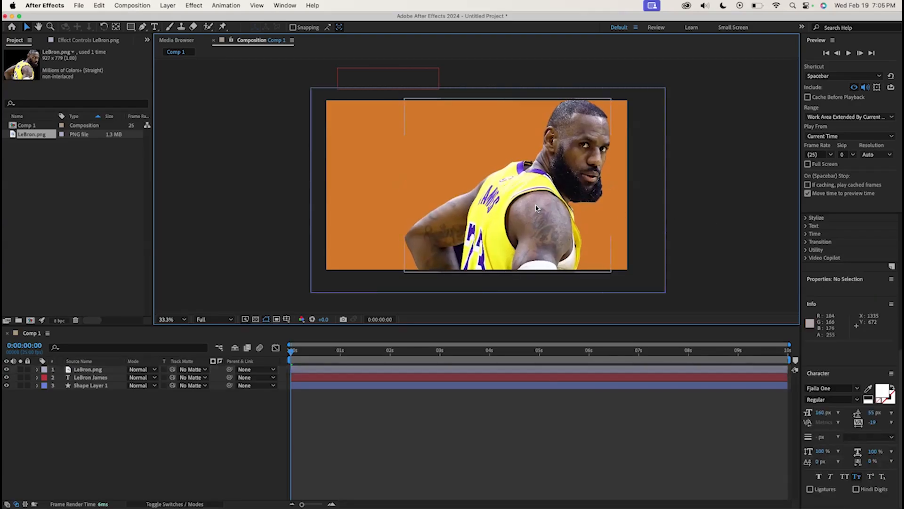
Delete all Position keyframes of the LeBron James text layer
click(88, 377)
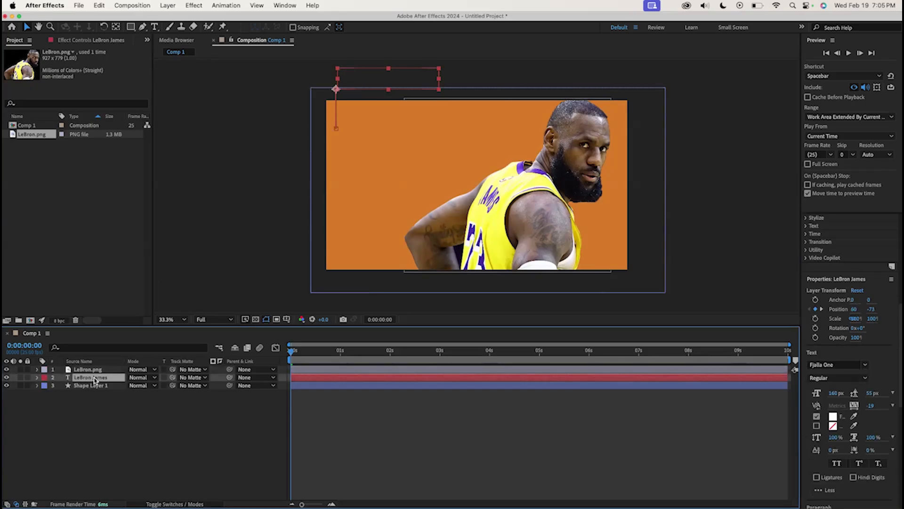
click(38, 378)
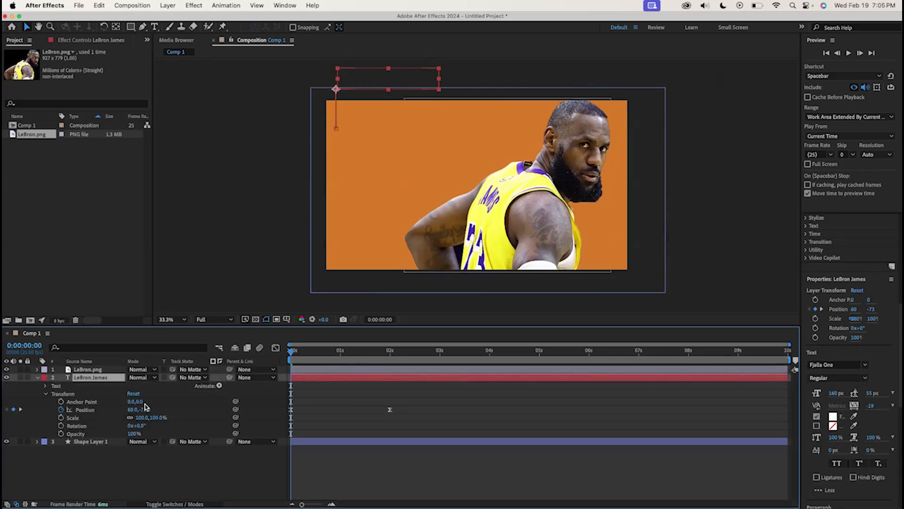
drag(415, 413, 342, 408)
key(Delete)
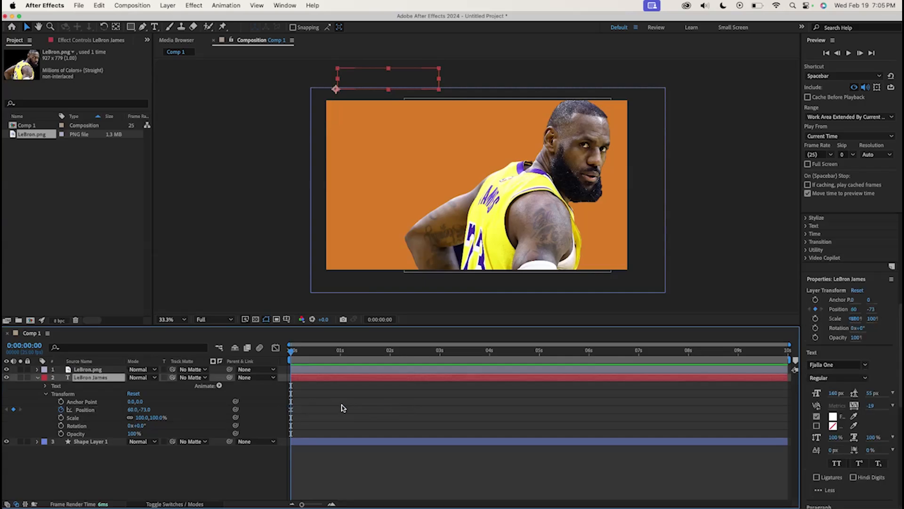
click(291, 409)
key(Delete)
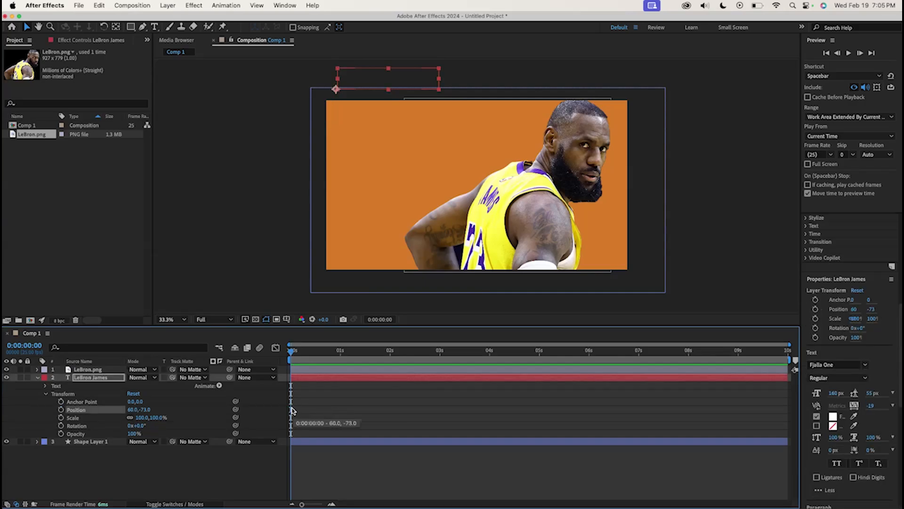
Scale the text to 189% and place it in the upper-left of the frame at position 64, 344
drag(145, 410, 414, 388)
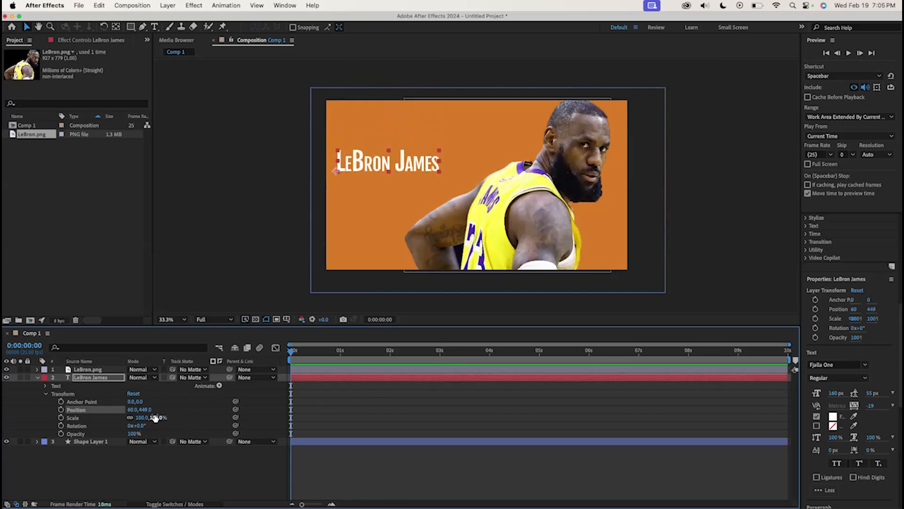
drag(134, 409, 180, 413)
drag(498, 156, 477, 140)
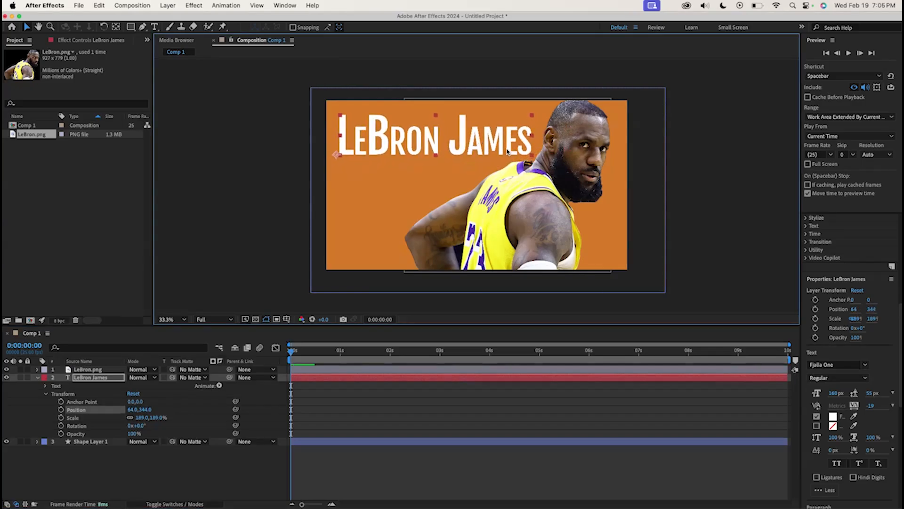
Nudge the LeBron image right to about position 1227, 540
click(690, 207)
drag(536, 217, 546, 219)
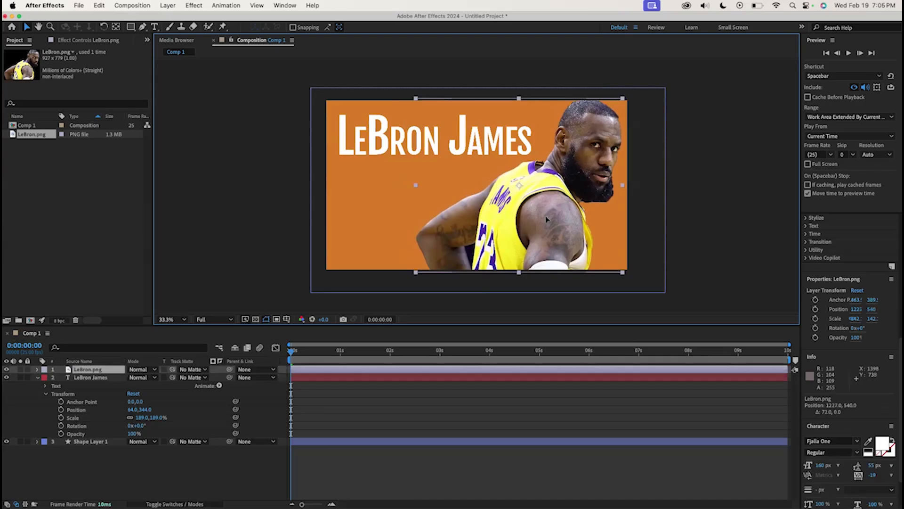
click(706, 208)
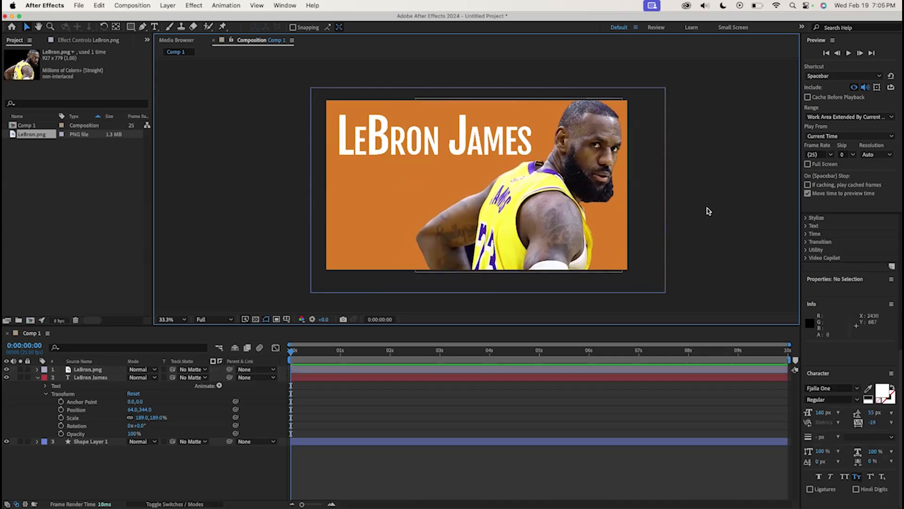
Change the background shape layer's fill colour to purple, 6E39BC
click(82, 441)
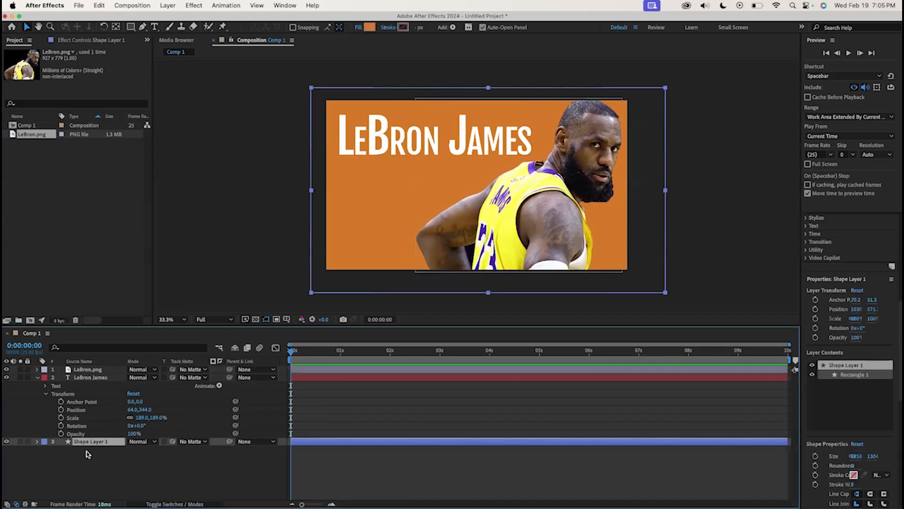
click(370, 30)
click(334, 409)
mouse_move(319, 410)
mouse_down()
mouse_move(247, 428)
mouse_move(303, 418)
mouse_move(298, 433)
mouse_move(267, 431)
mouse_move(284, 419)
mouse_up()
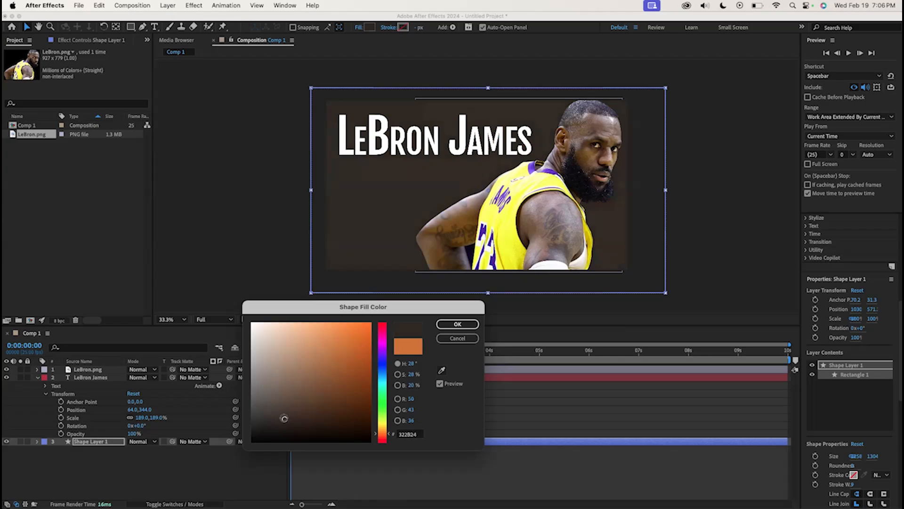
mouse_move(379, 363)
mouse_down()
mouse_move(383, 347)
mouse_move(351, 355)
mouse_move(343, 369)
mouse_move(334, 354)
mouse_up()
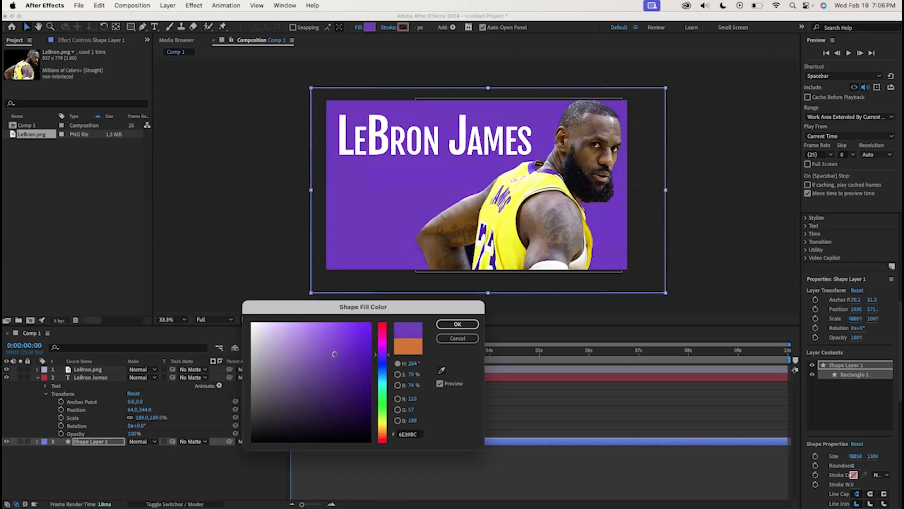
click(457, 324)
click(714, 217)
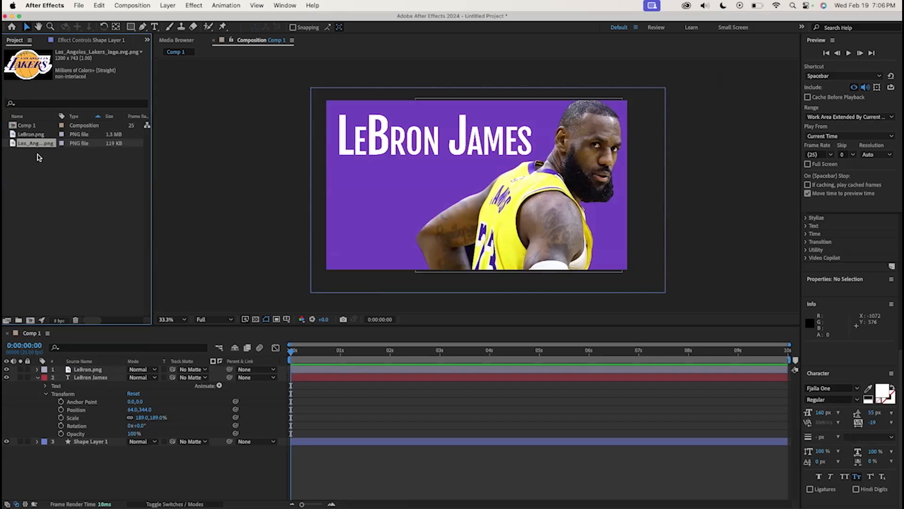
Add the Los Angeles Lakers logo image to the composition as the top layer
click(33, 135)
click(46, 144)
drag(28, 146, 98, 370)
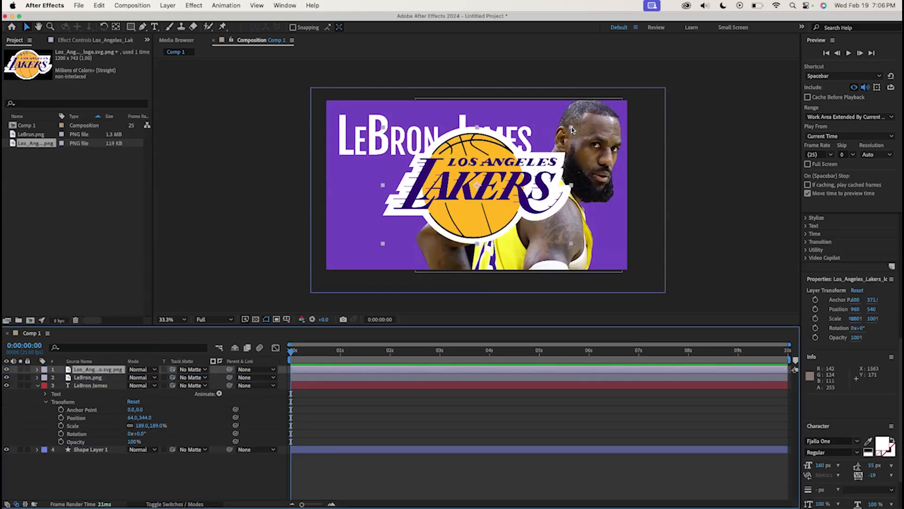
Shrink the Lakers logo to about 51% and place it at the left, below the title text
click(573, 129)
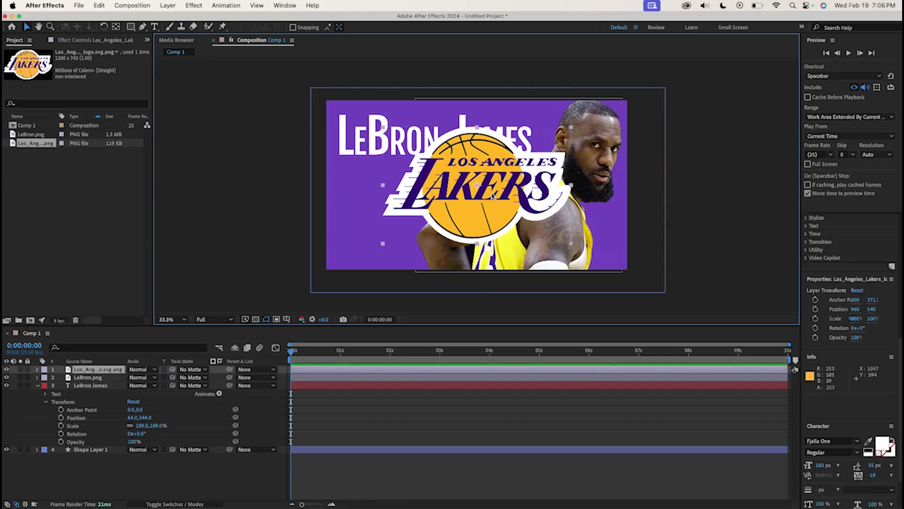
shift+click(570, 132)
shift+click(564, 133)
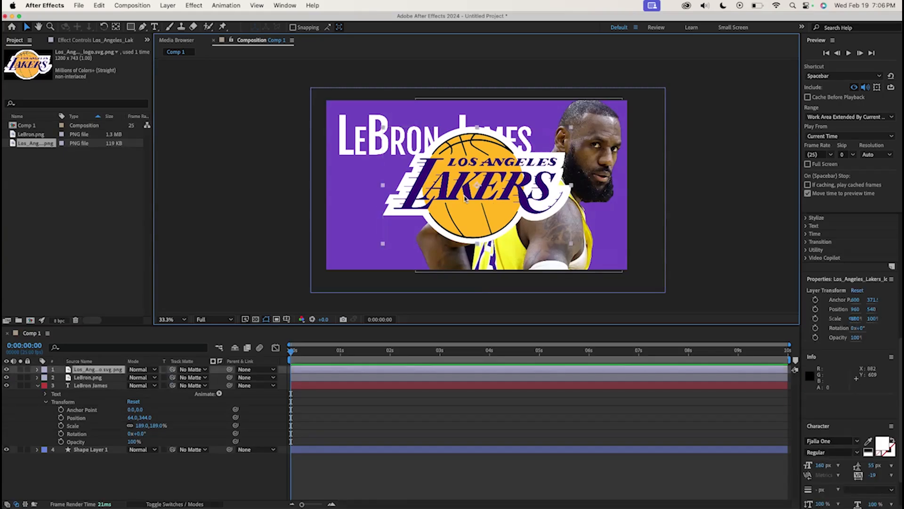
drag(564, 136, 398, 206)
click(686, 187)
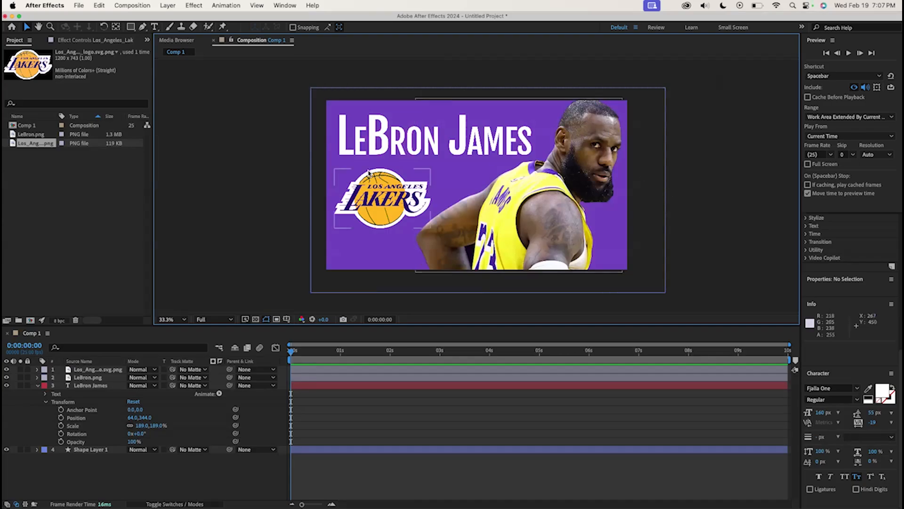
Nudge the LeBron image slightly to about position 1245, 543
click(438, 149)
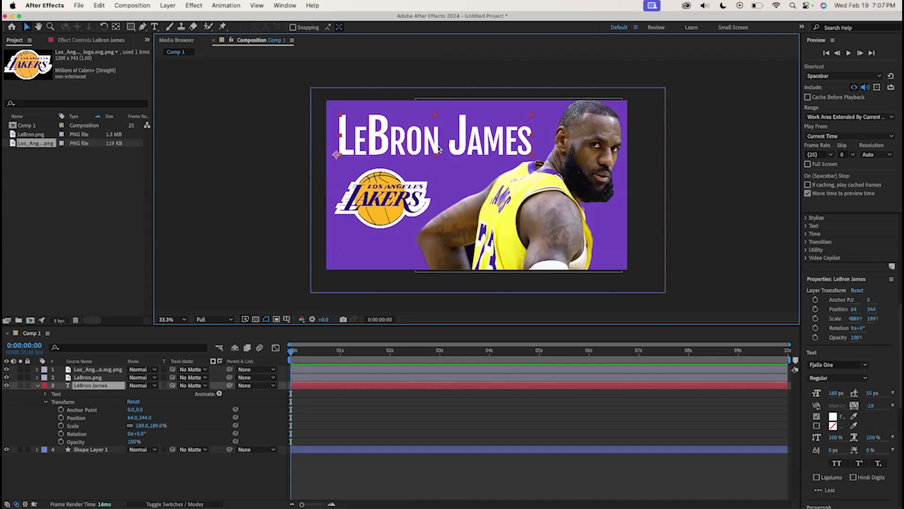
click(38, 385)
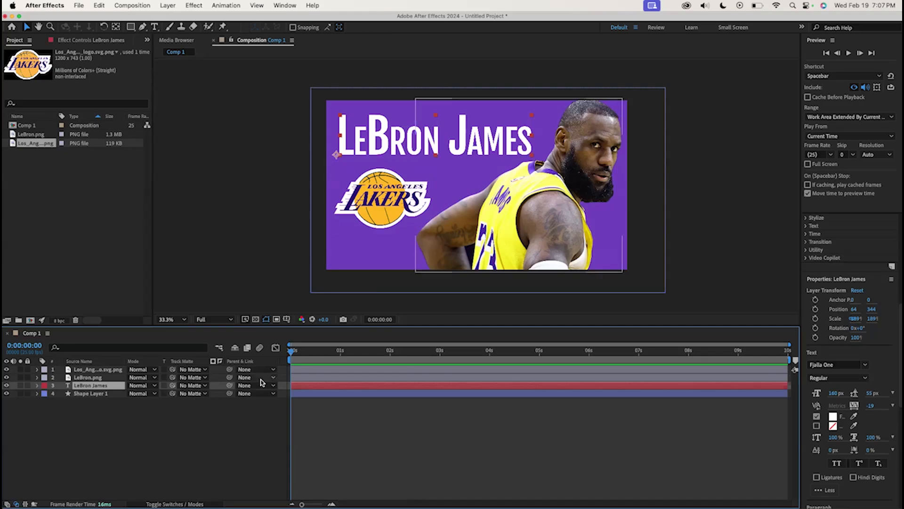
click(442, 155)
drag(541, 232, 544, 234)
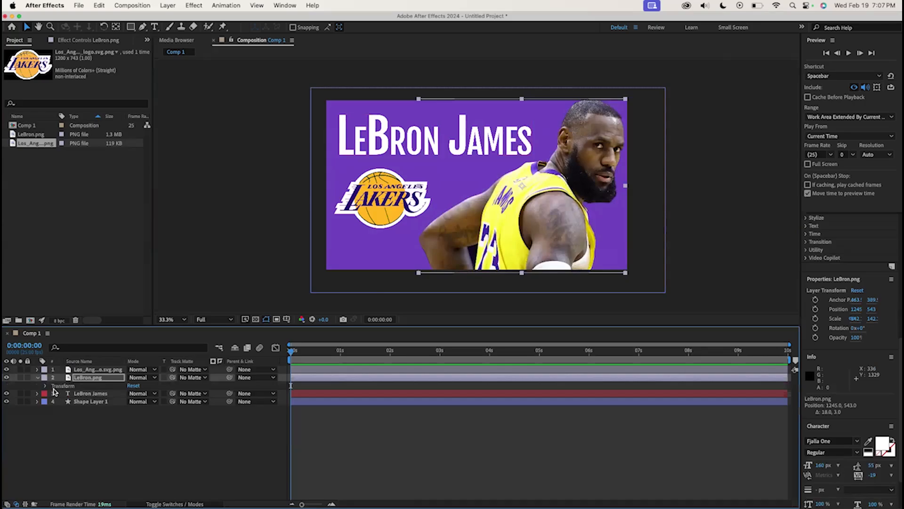
Move the LeBron image off the frame's right side to x 2582 and set a Position keyframe at the start
click(37, 378)
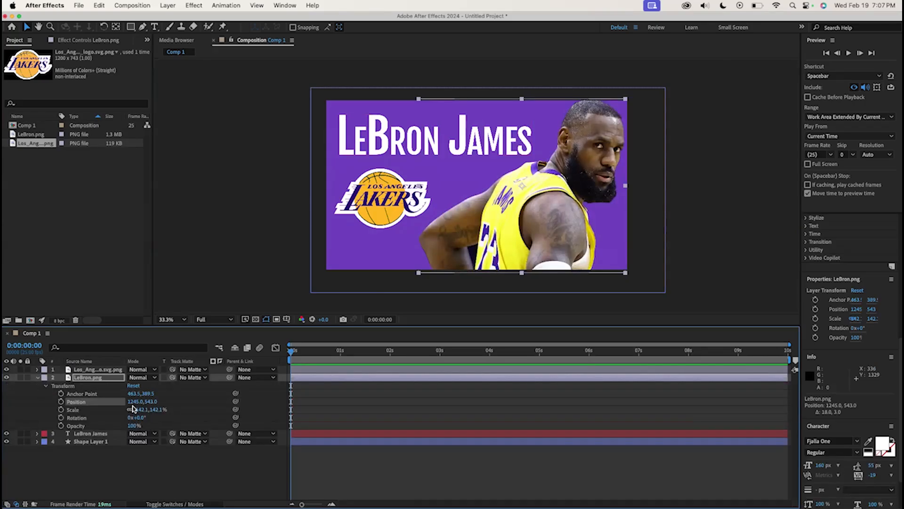
drag(134, 401, 772, 412)
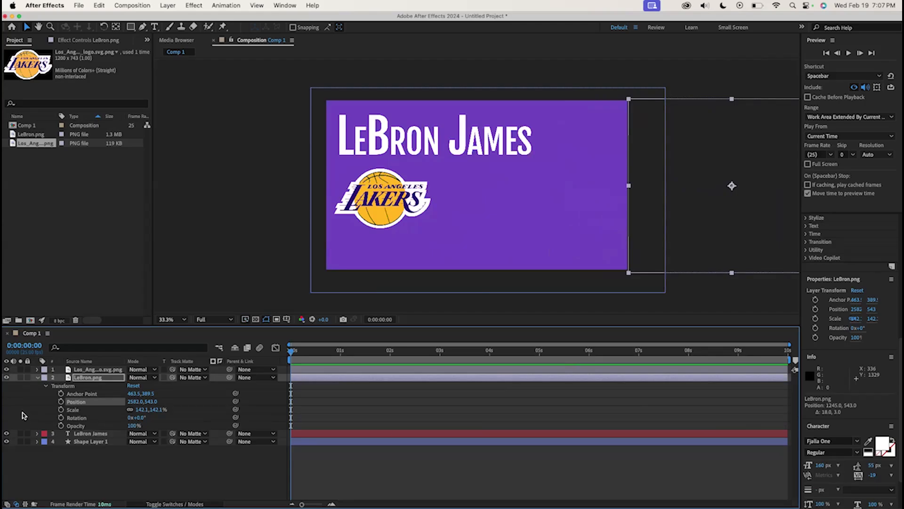
click(61, 401)
At 2 seconds, bring the LeBron image back into frame at position 1223, 543, creating a second keyframe
drag(366, 351, 390, 352)
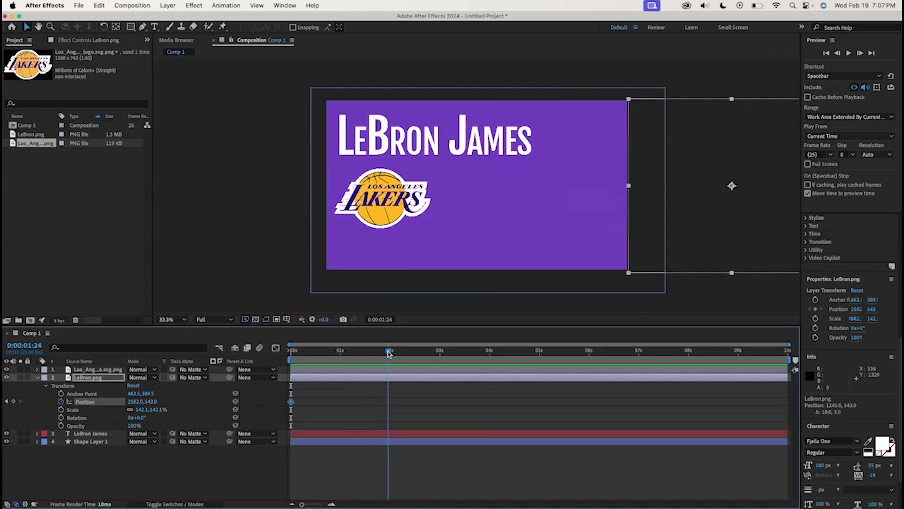
click(140, 402)
text(2162)
key(Return)
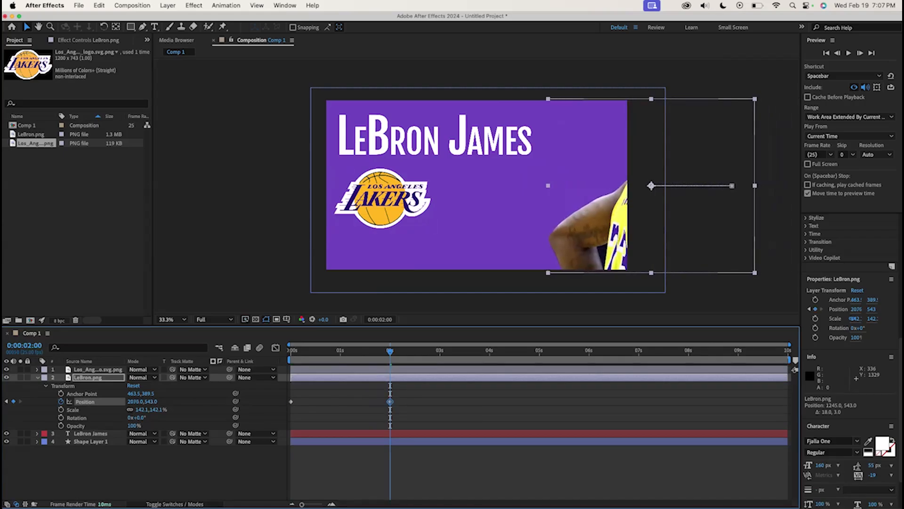
click(139, 401)
text(1740)
key(Return)
drag(3, 414, 6, 416)
drag(135, 402, 89, 409)
click(141, 401)
text(1147)
key(Return)
drag(134, 405, 172, 404)
Apply Easy Ease to both Position keyframes of the LeBron image
click(421, 406)
drag(421, 406, 288, 398)
right_click(387, 403)
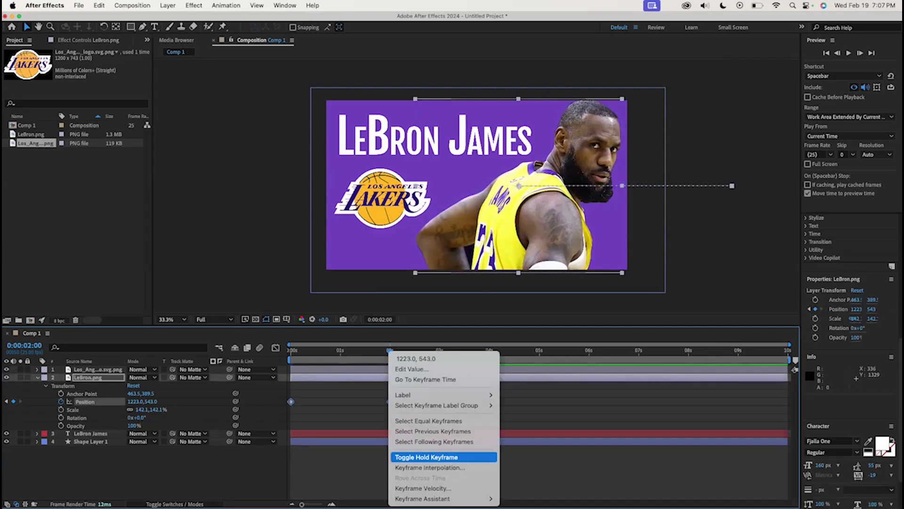
mouse_move(448, 498)
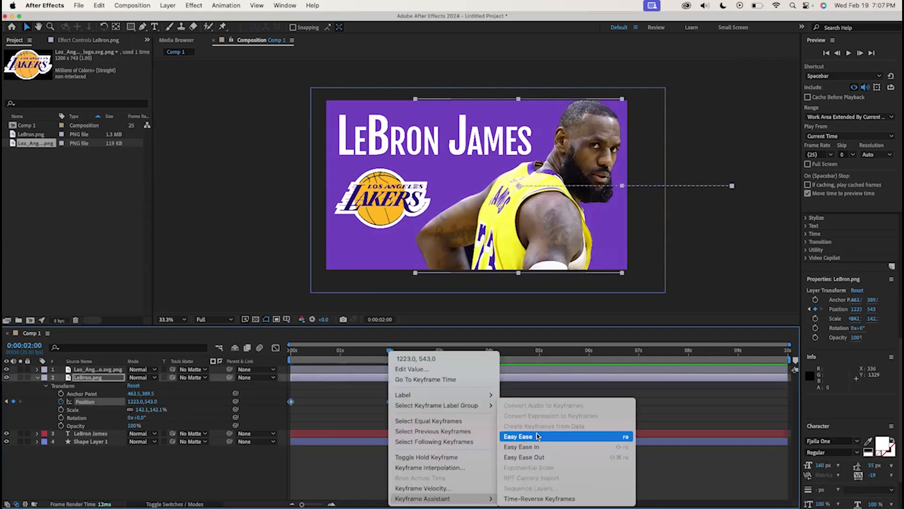
click(538, 436)
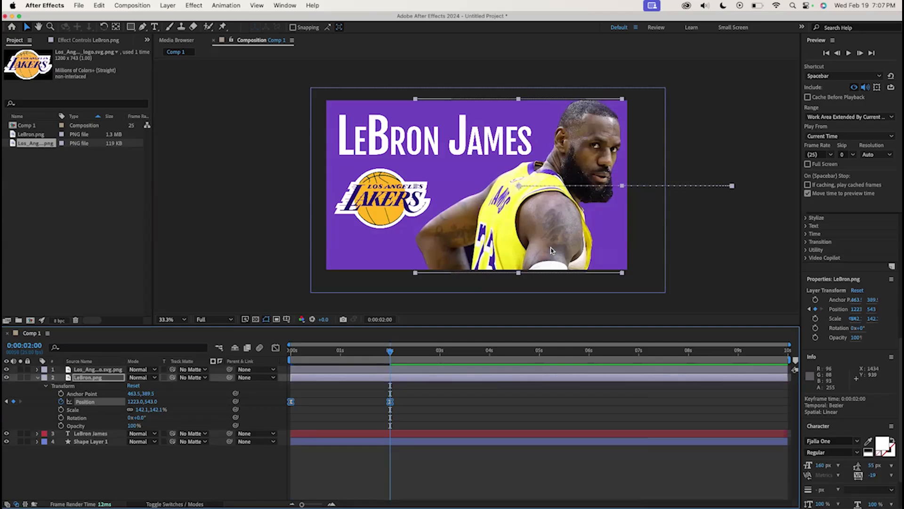
Preview the image slide-in animation from the start
drag(354, 353, 262, 348)
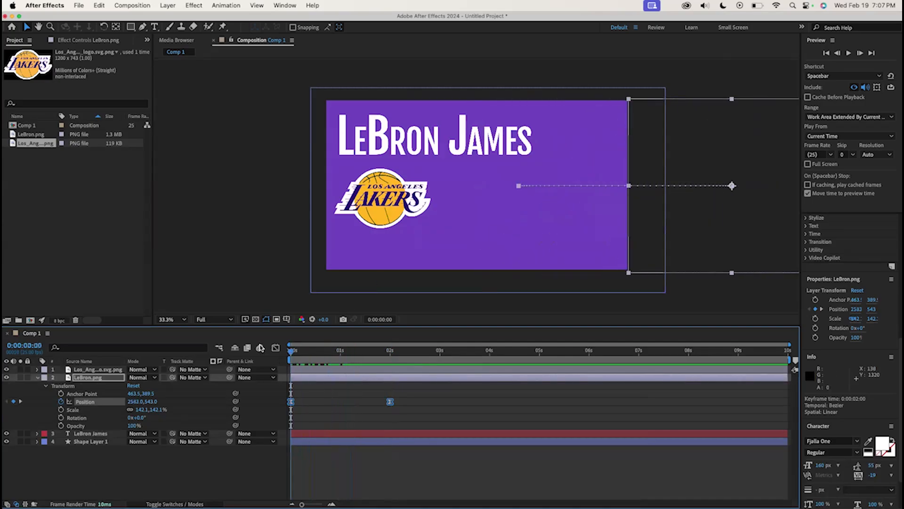
key(space)
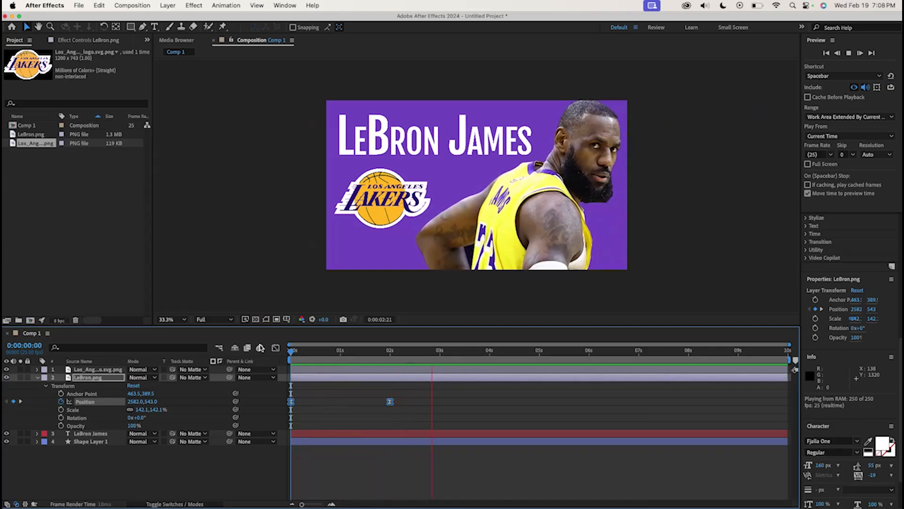
key(space)
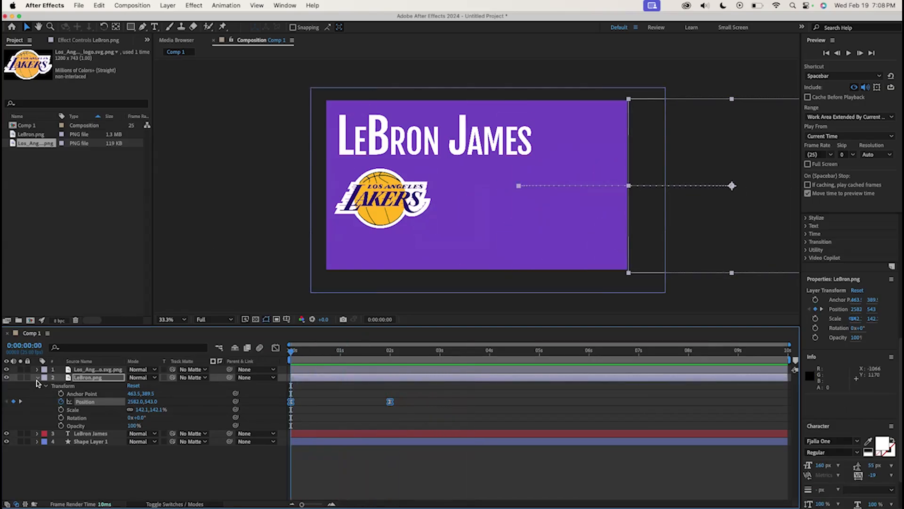
Animate the title text's position from 64, -36 above the frame at the start to 64, 322 at 2 seconds
click(37, 377)
click(38, 385)
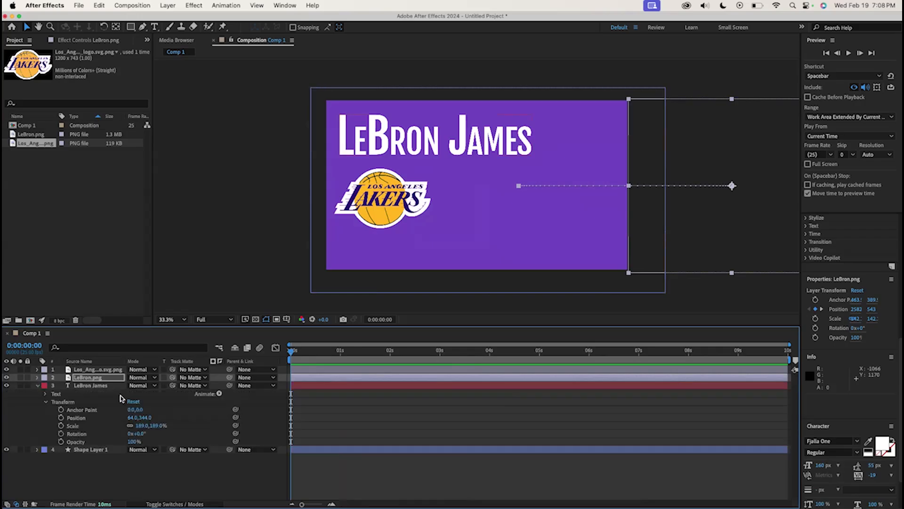
drag(134, 418, 103, 421)
key(super+z)
drag(147, 418, 61, 423)
drag(146, 419, 318, 422)
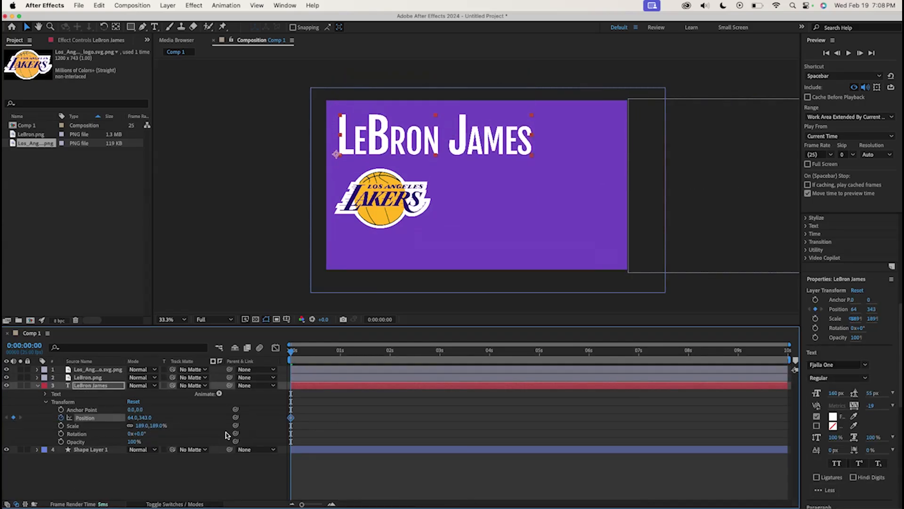
key(super+z)
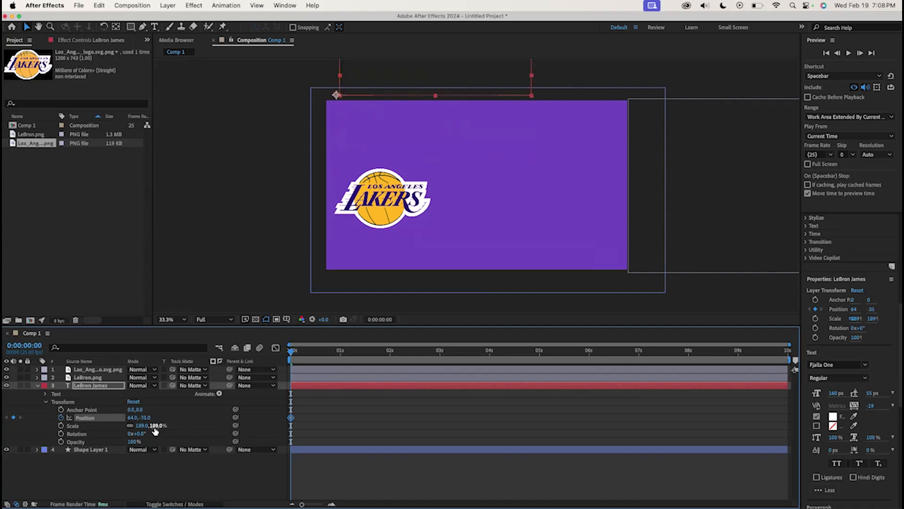
drag(367, 352, 390, 358)
drag(146, 417, 315, 422)
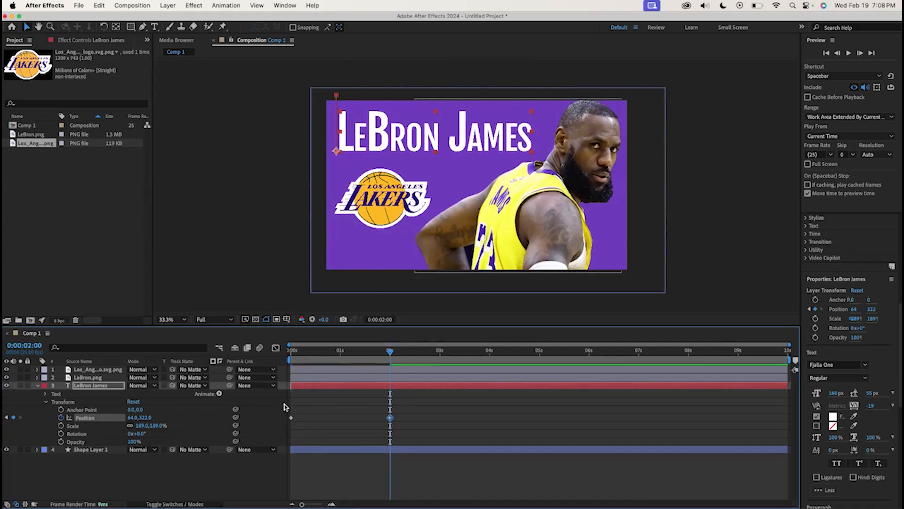
Apply Easy Ease to the title text's Position keyframes
drag(411, 423, 283, 413)
right_click(390, 417)
mouse_move(447, 499)
click(525, 434)
click(42, 430)
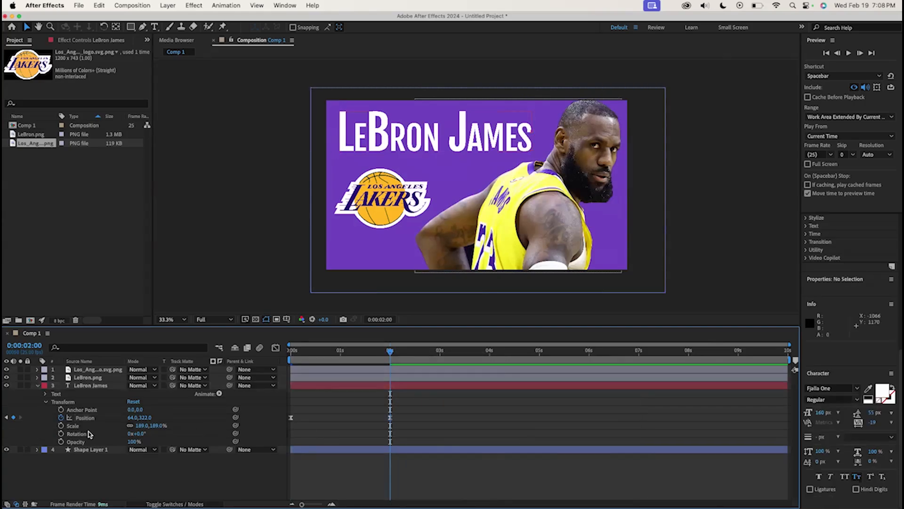
Animate the Lakers logo's opacity from 0% at the start to 100% at 1:24
click(296, 371)
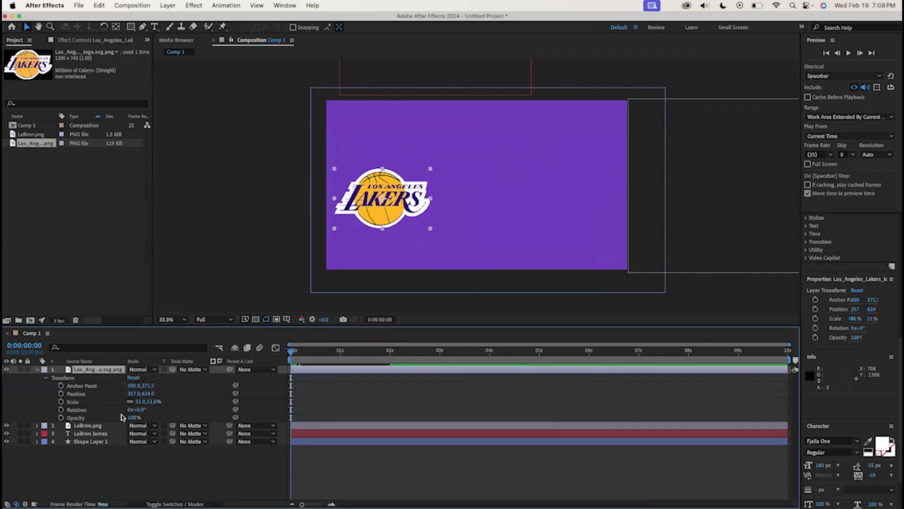
drag(122, 416, 6, 420)
click(62, 417)
drag(342, 354, 389, 353)
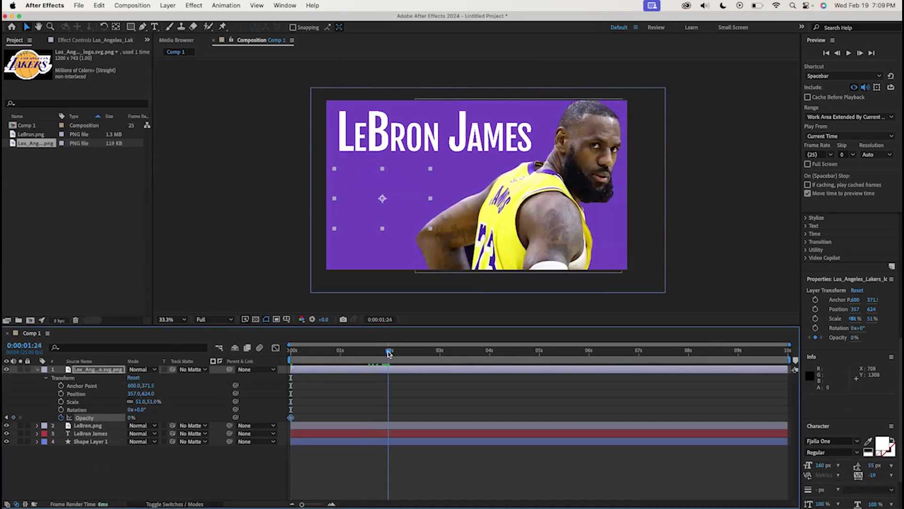
drag(131, 418, 260, 412)
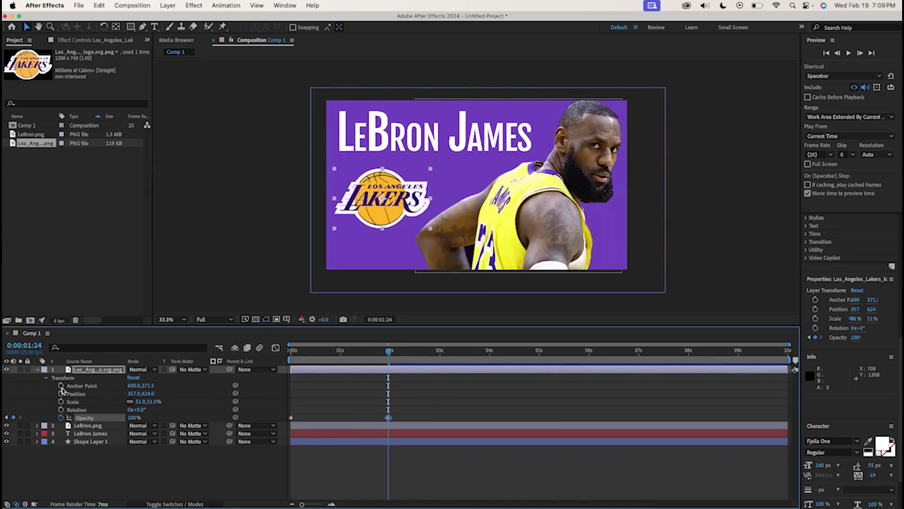
Apply Easy Ease to the Lakers logo's opacity keyframes
drag(432, 412, 392, 417)
click(353, 415)
right_click(386, 418)
click(320, 378)
right_click(387, 419)
click(362, 412)
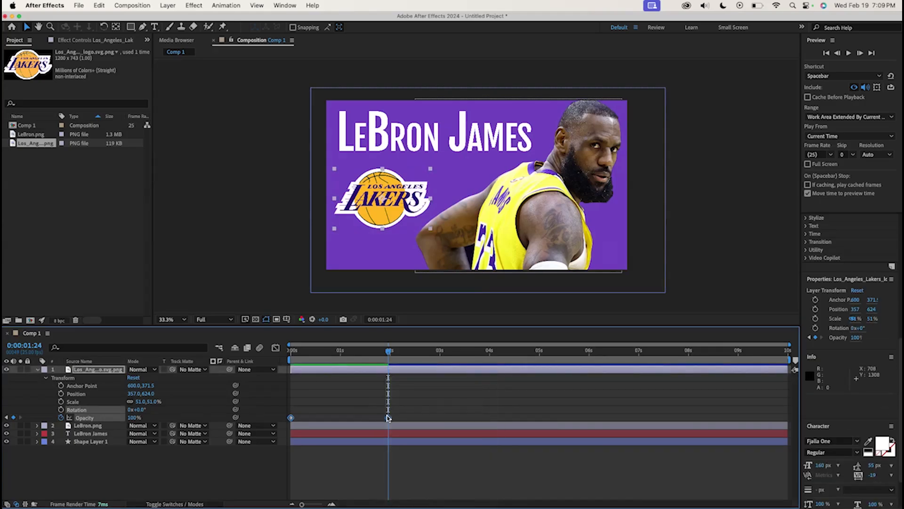
right_click(387, 418)
mouse_move(424, 498)
click(538, 438)
Preview the full animation from the start
key(Home)
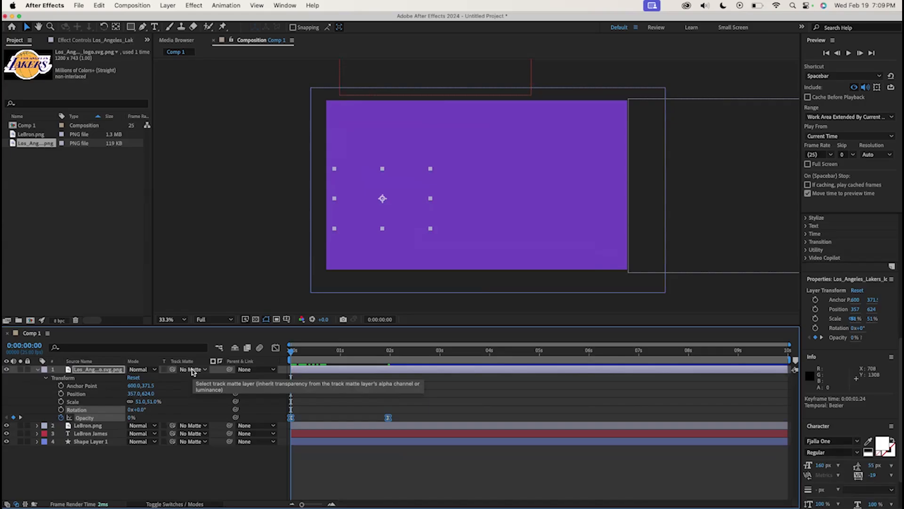
key(space)
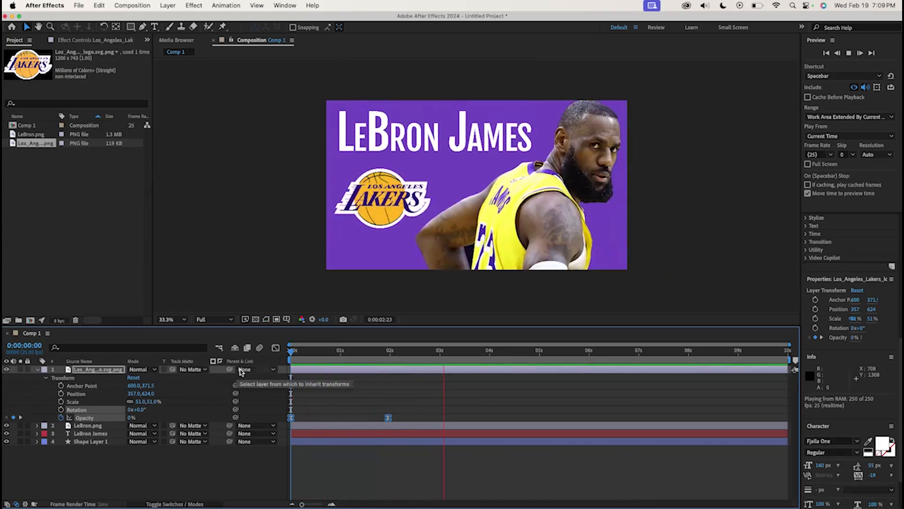
key(space)
key(space)
key(space)
key(space)
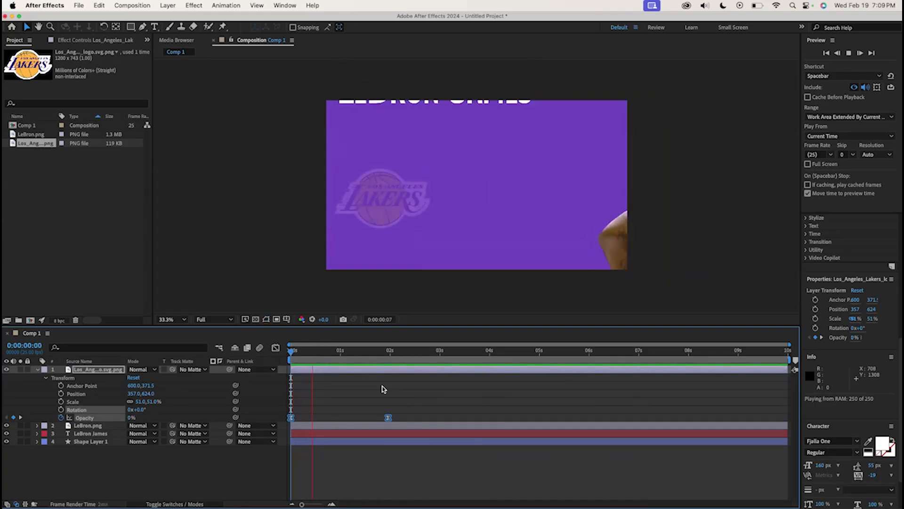
key(space)
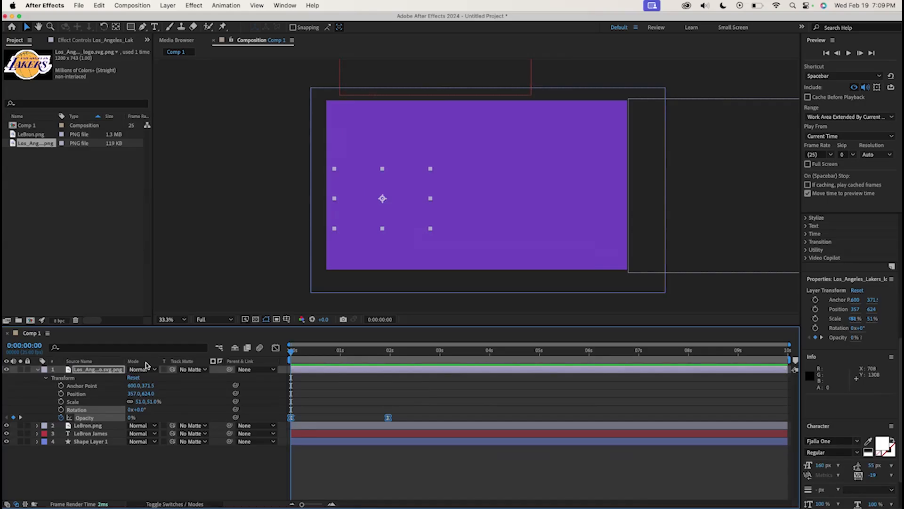
mouse_move(301, 358)
mouse_down()
mouse_move(372, 357)
mouse_move(291, 358)
mouse_up()
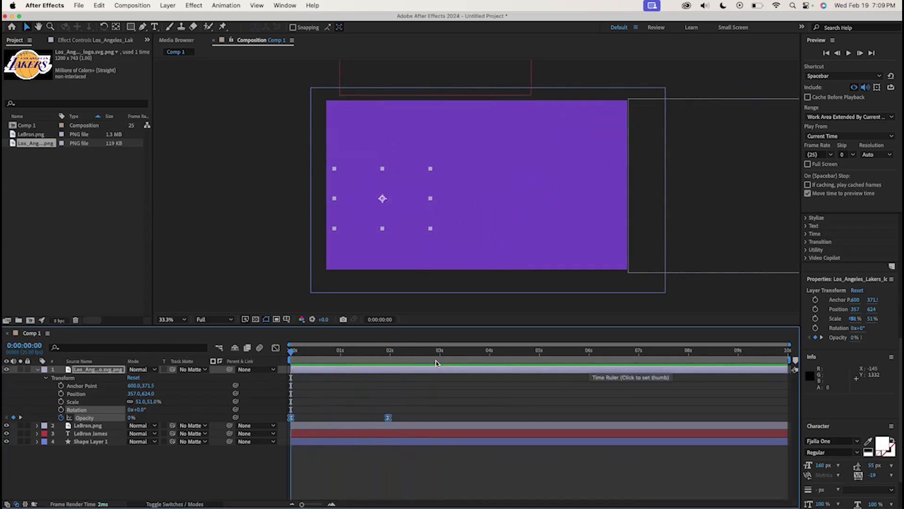
Set the work area to end at 2 seconds and preview the animation within it
drag(403, 352, 390, 353)
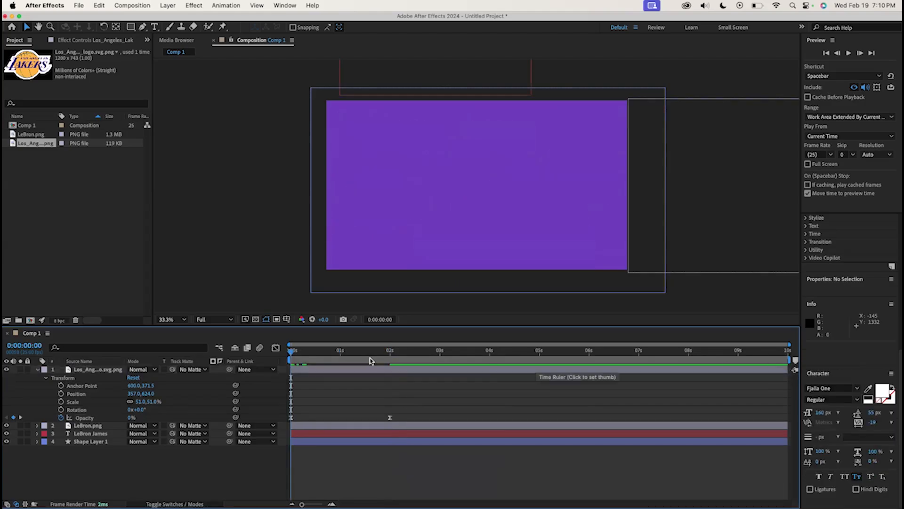
click(390, 352)
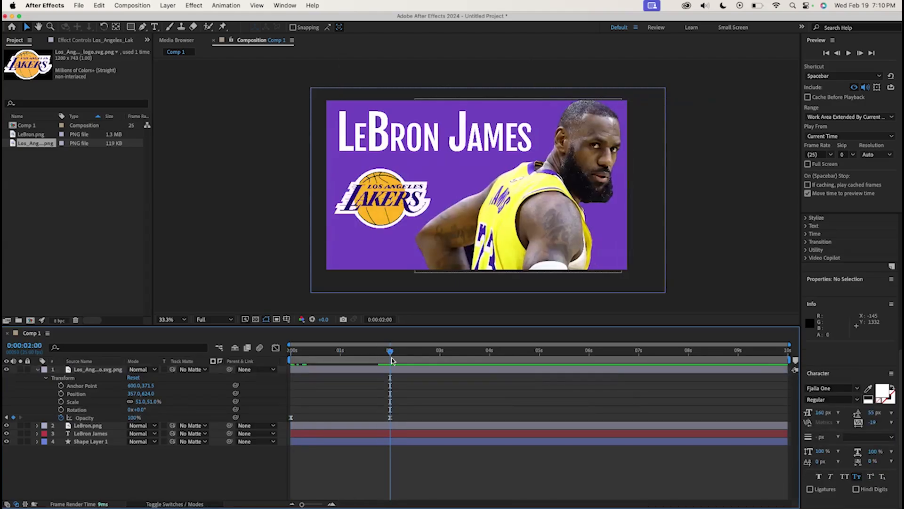
click(425, 371)
key(n)
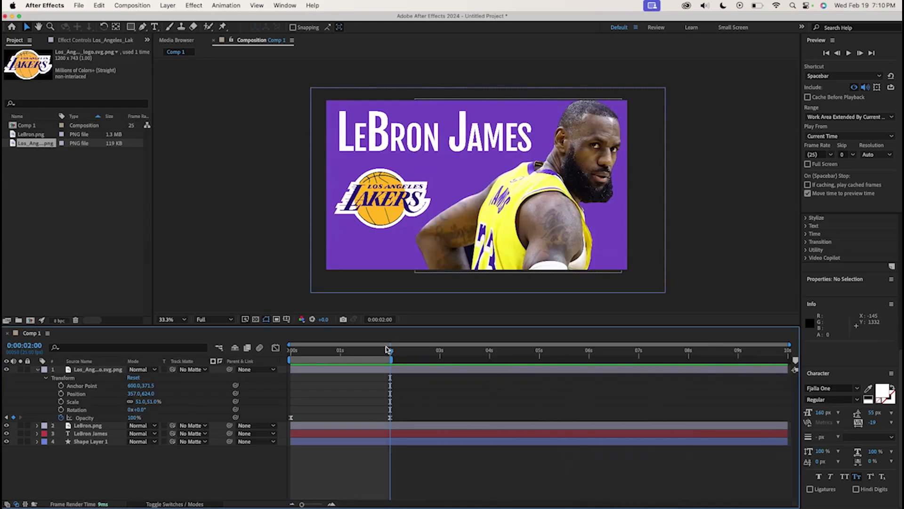
key(space)
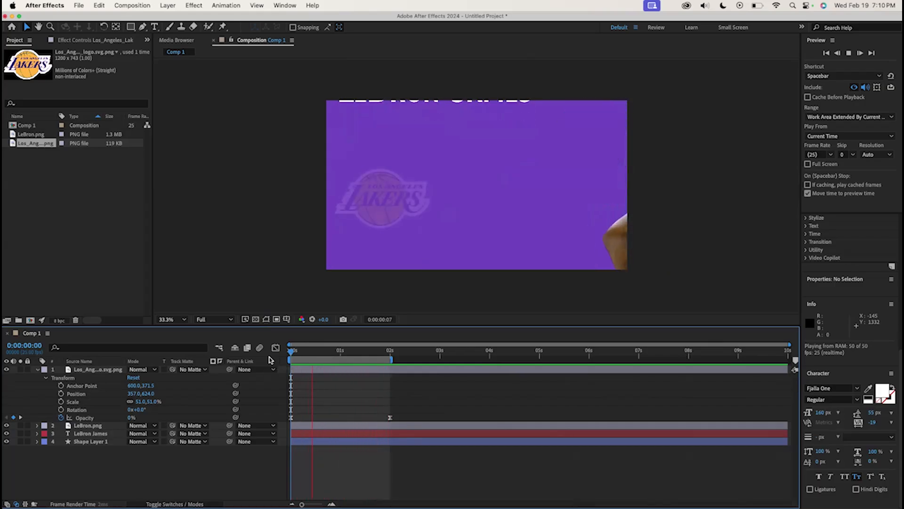
key(space)
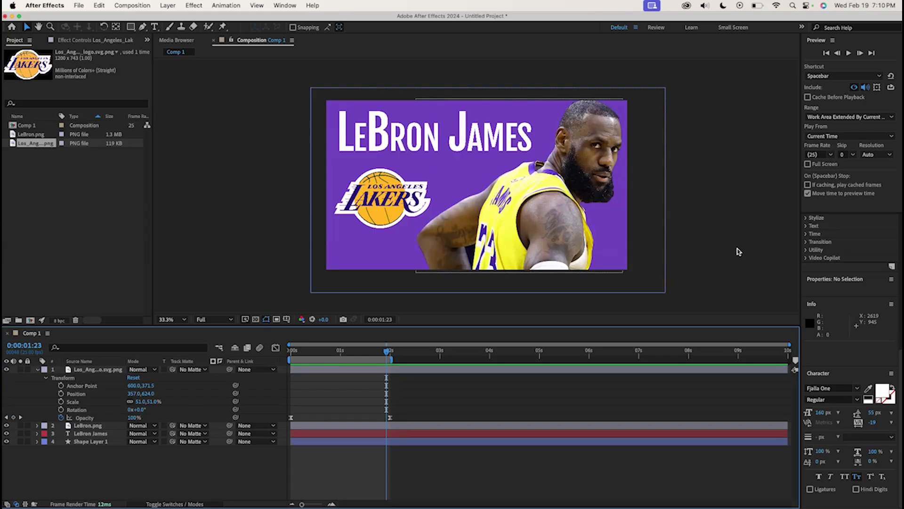
Add the composition to the Adobe Media Encoder queue and switch to Media Encoder
click(79, 6)
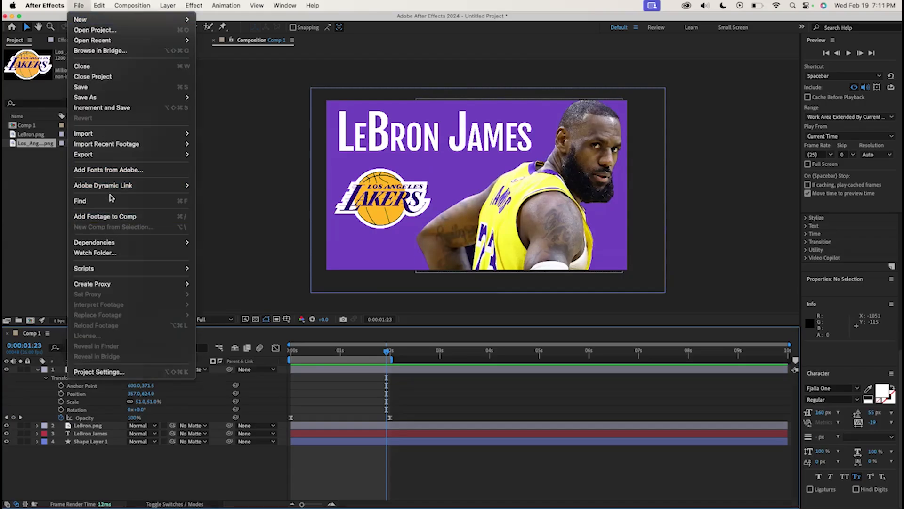
mouse_move(106, 157)
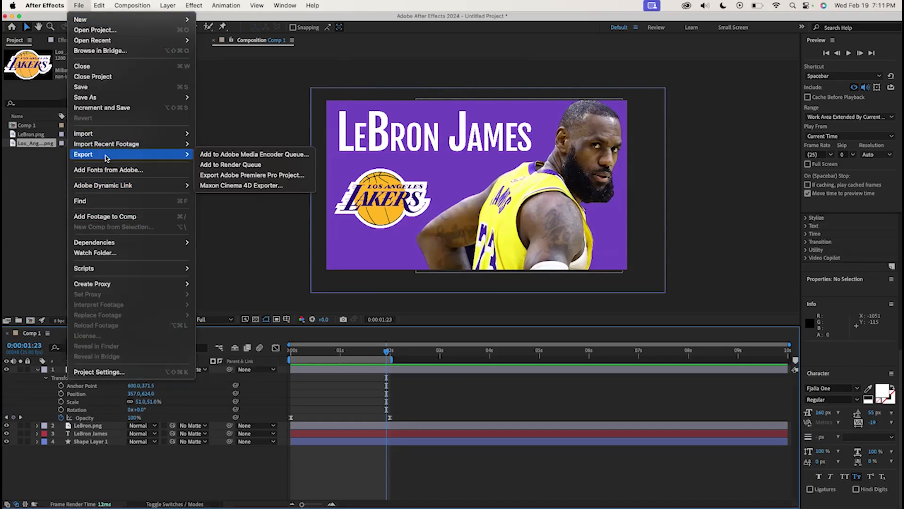
click(287, 155)
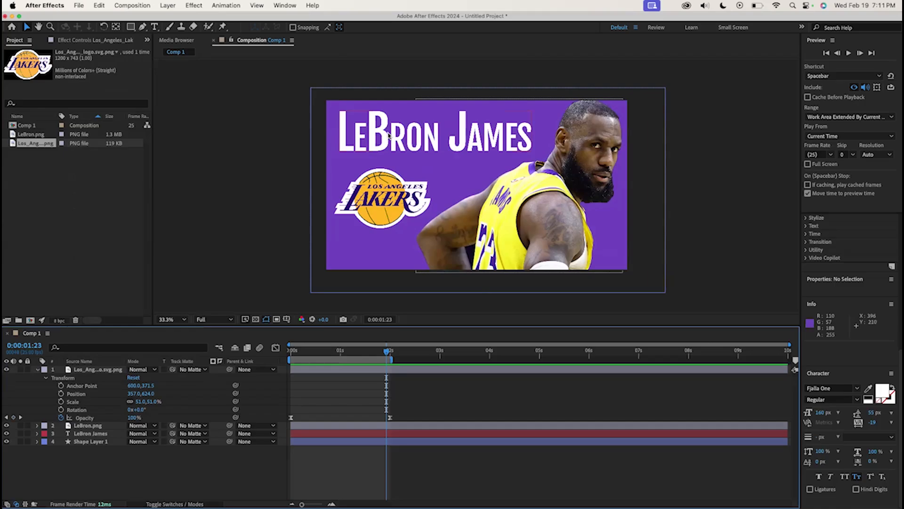
mouse_move(895, 507)
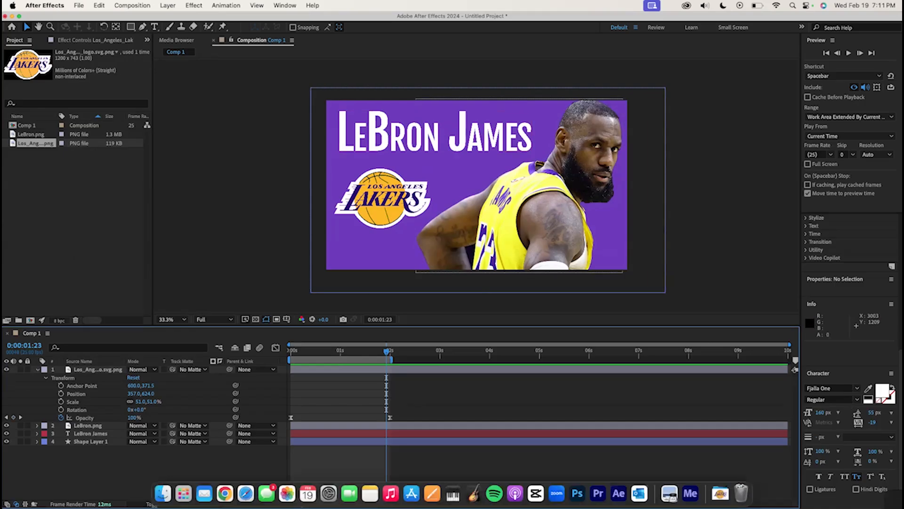
click(691, 493)
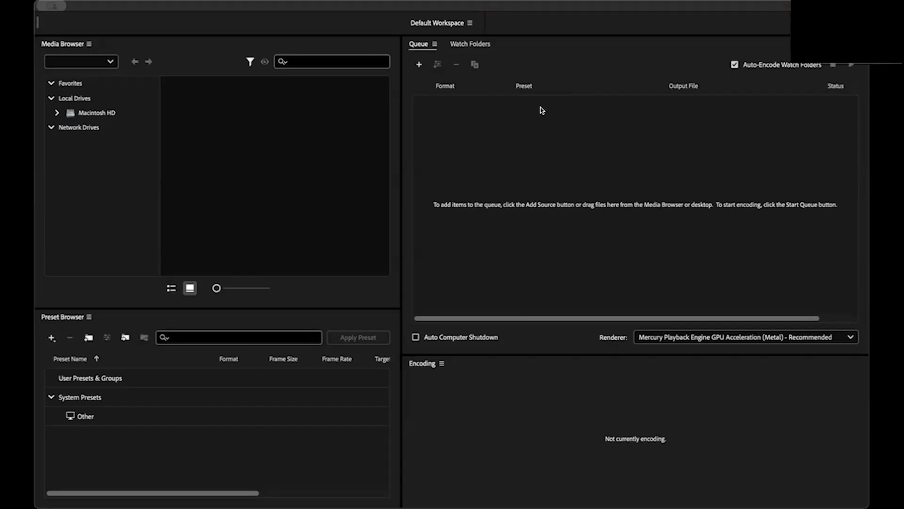
click(569, 162)
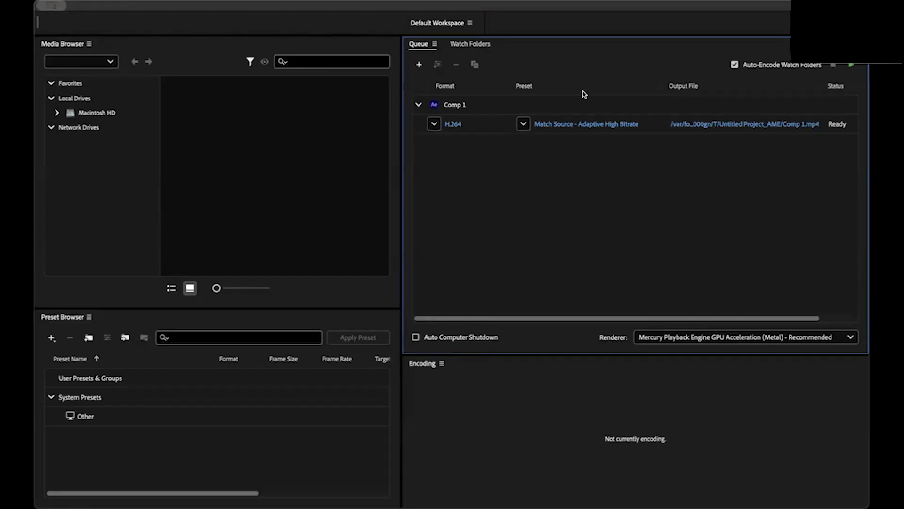
Set the output file to the Desktop named Lebron, then start encoding the queue
click(851, 65)
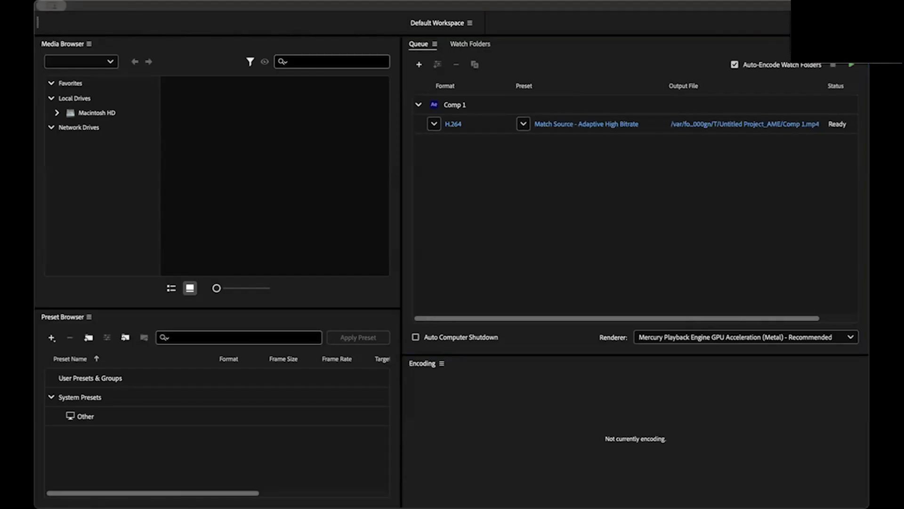
click(751, 160)
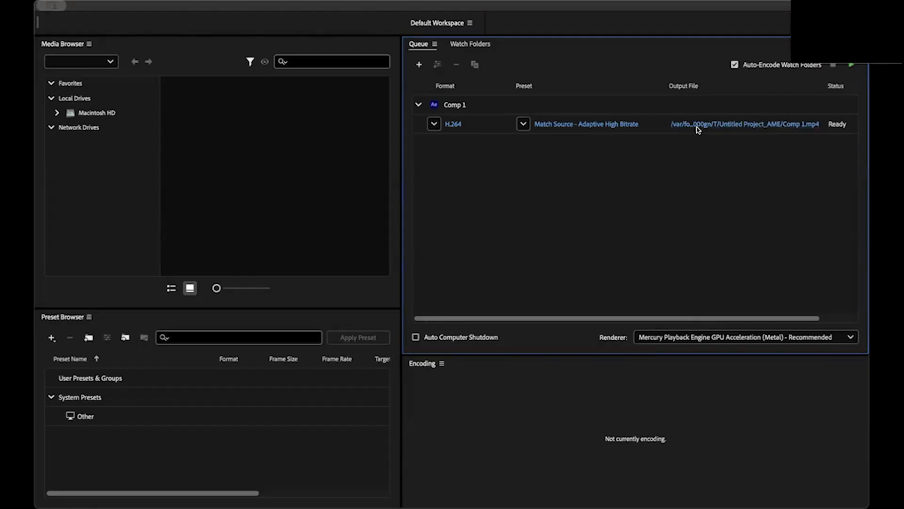
click(760, 123)
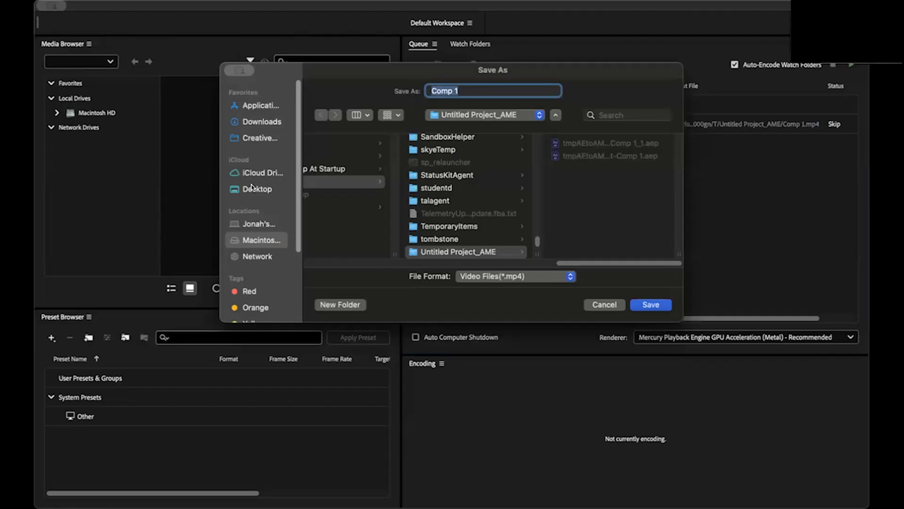
click(253, 188)
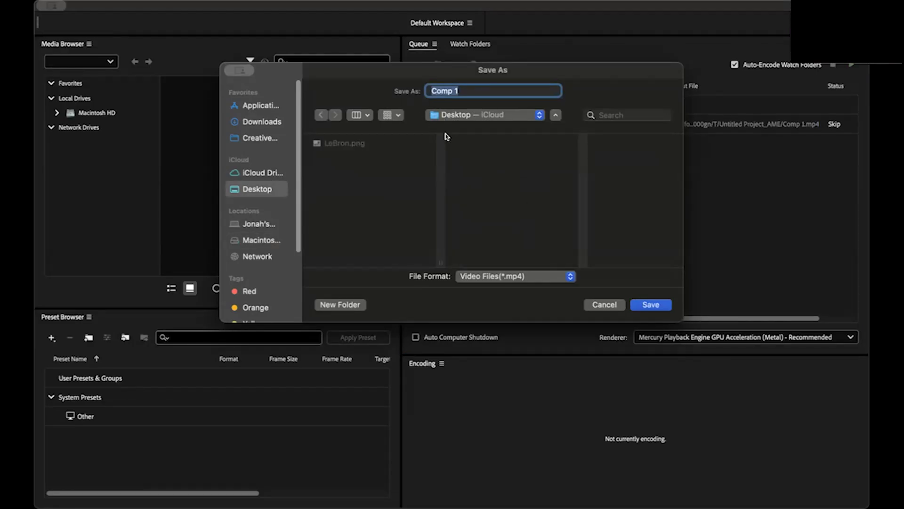
text(Lebron)
click(652, 304)
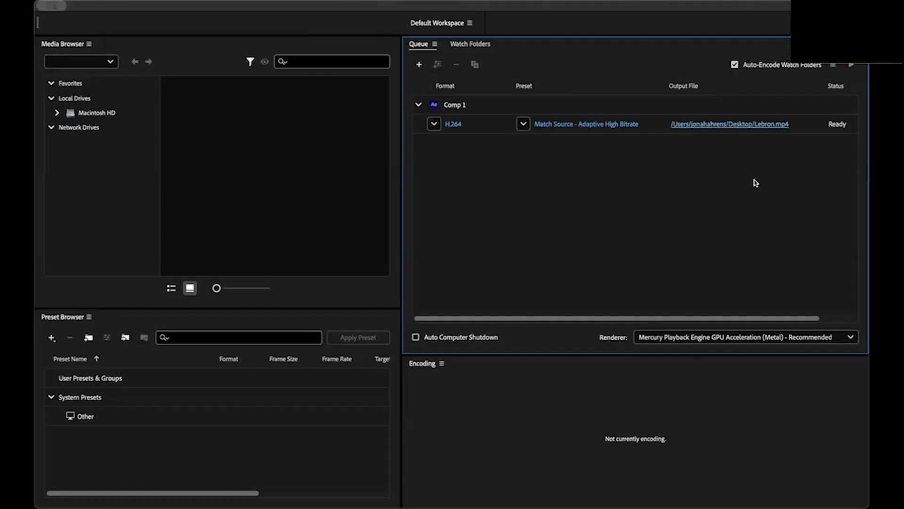
click(853, 67)
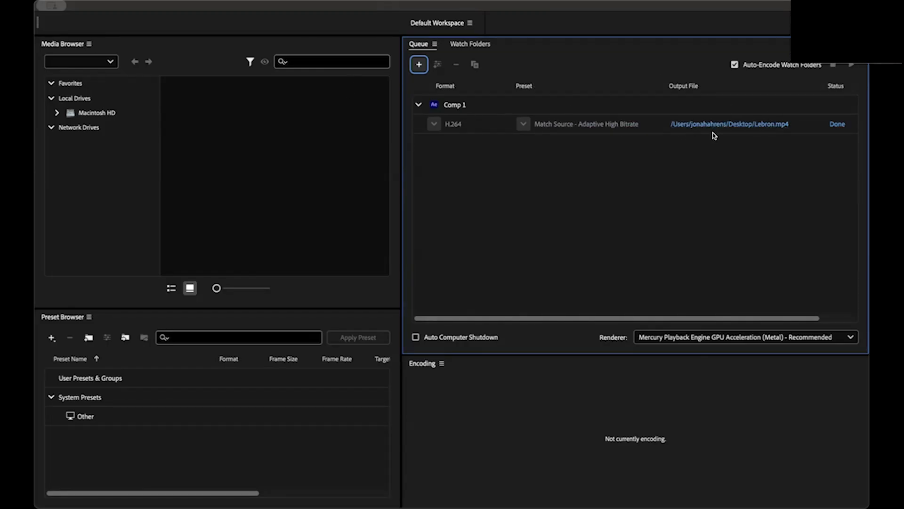
Remove the finished Comp 1 item from the encoding queue
click(456, 107)
right_click(456, 107)
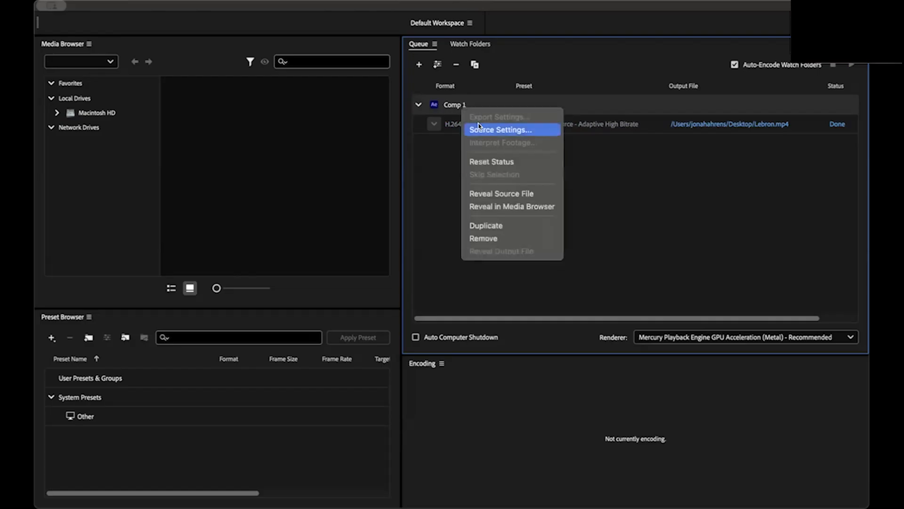
click(525, 239)
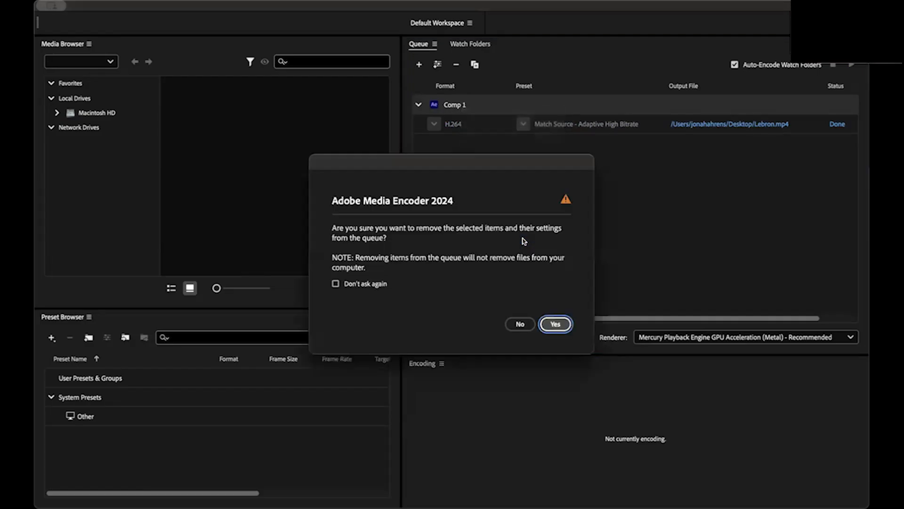
click(561, 323)
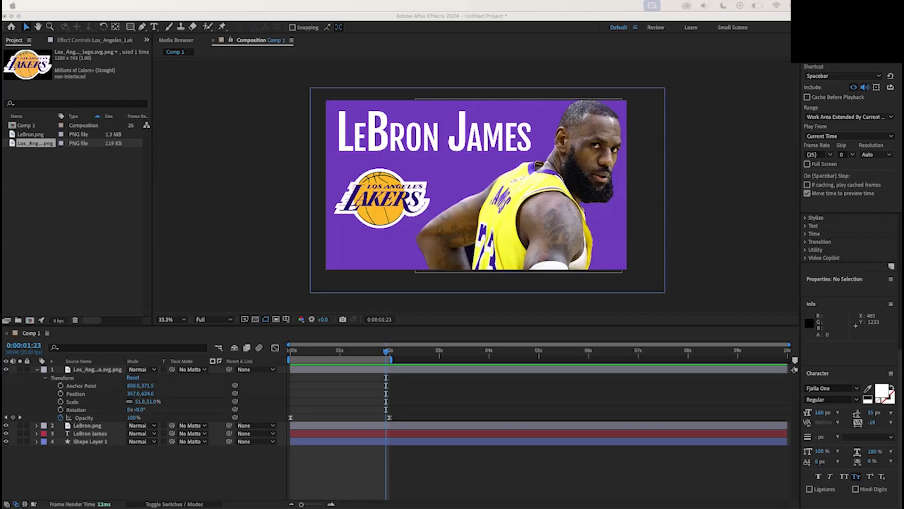
Switch to Finder and open the exported Lebron.mp4 from the Desktop
mouse_move(452, 507)
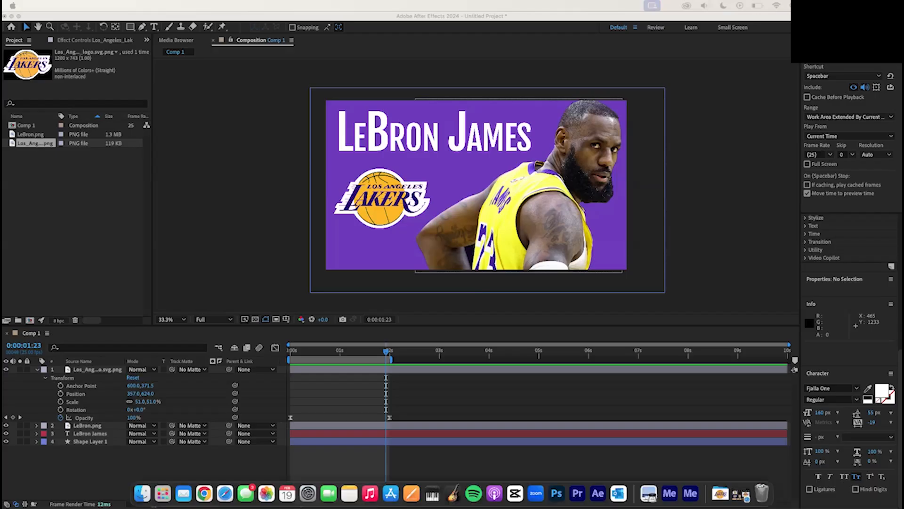
click(142, 493)
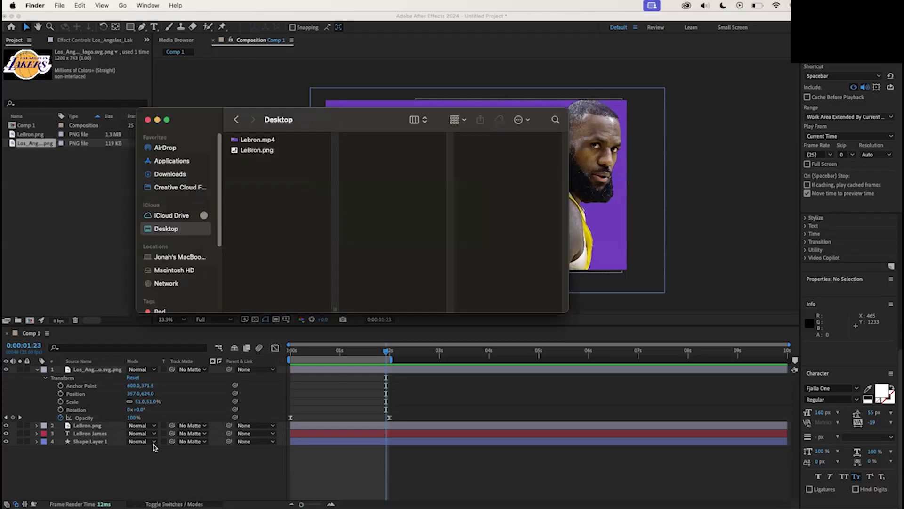
click(287, 140)
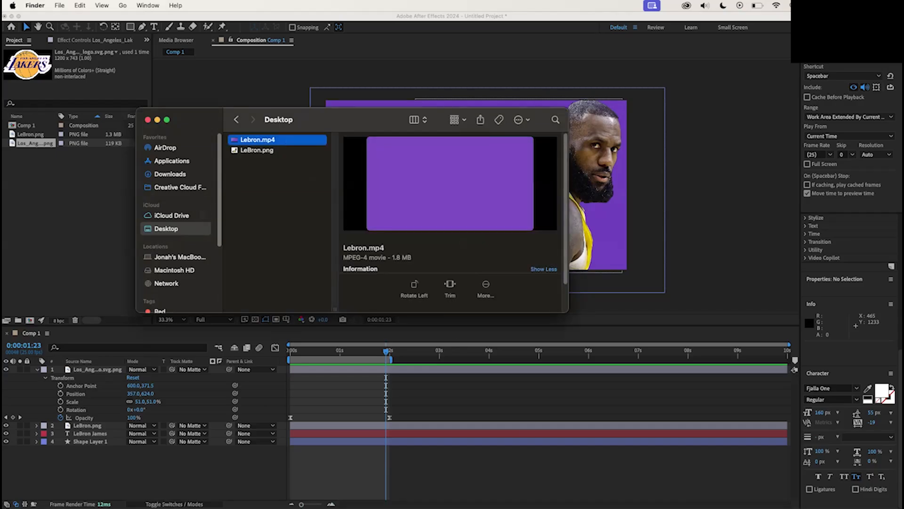
double_click(282, 143)
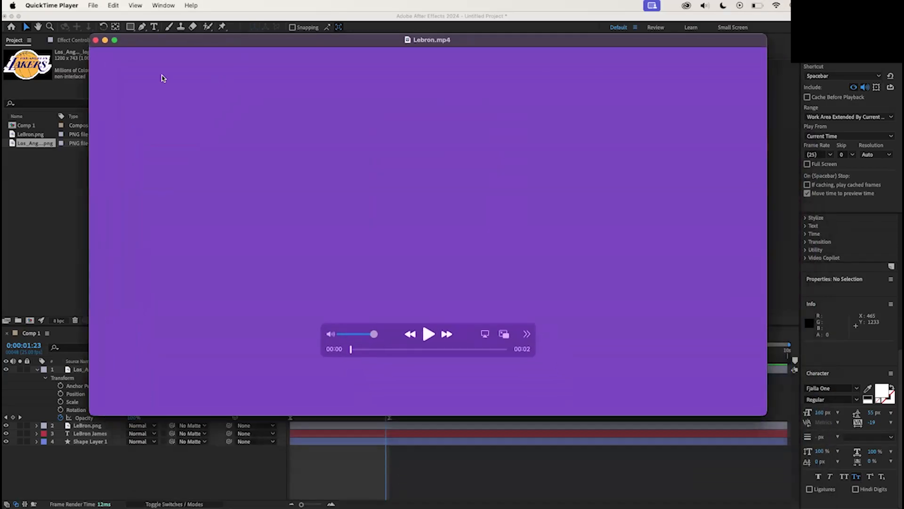
Play the exported video in full screen, then exit full screen
click(115, 42)
click(453, 408)
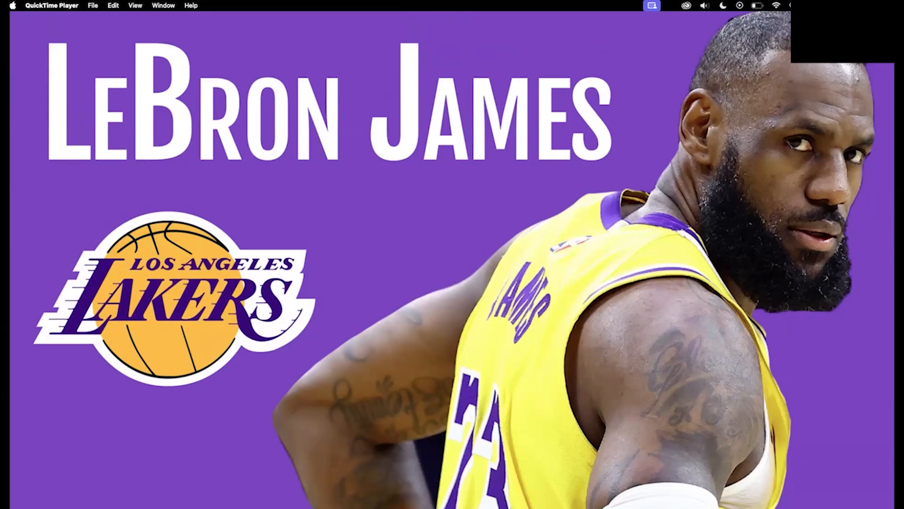
key(Escape)
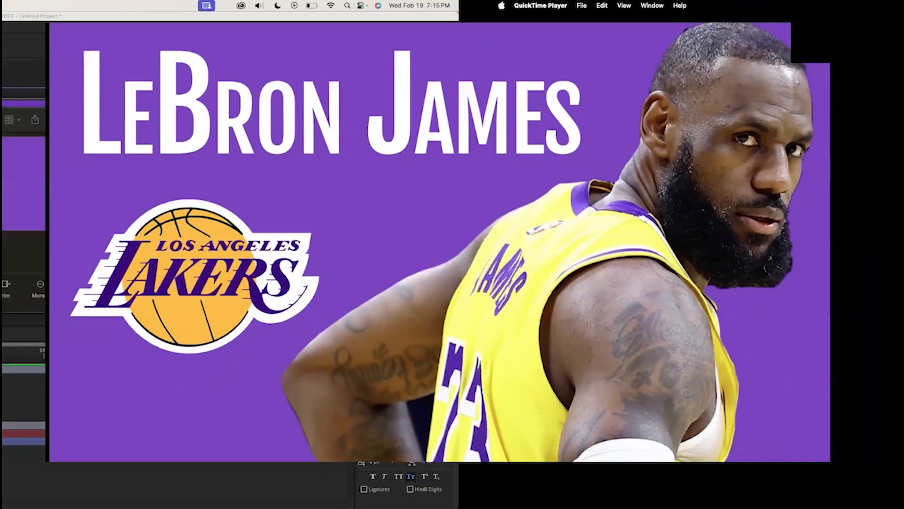